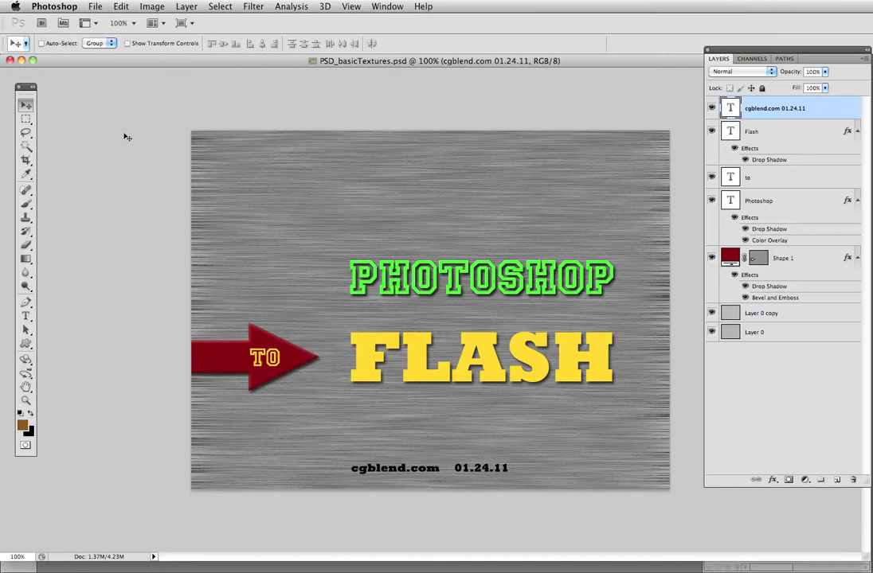
# Create a new document from the Web preset at 800 x 600 pixels, 72 pixels/inch, RGB Color
pyautogui.press('super+n')
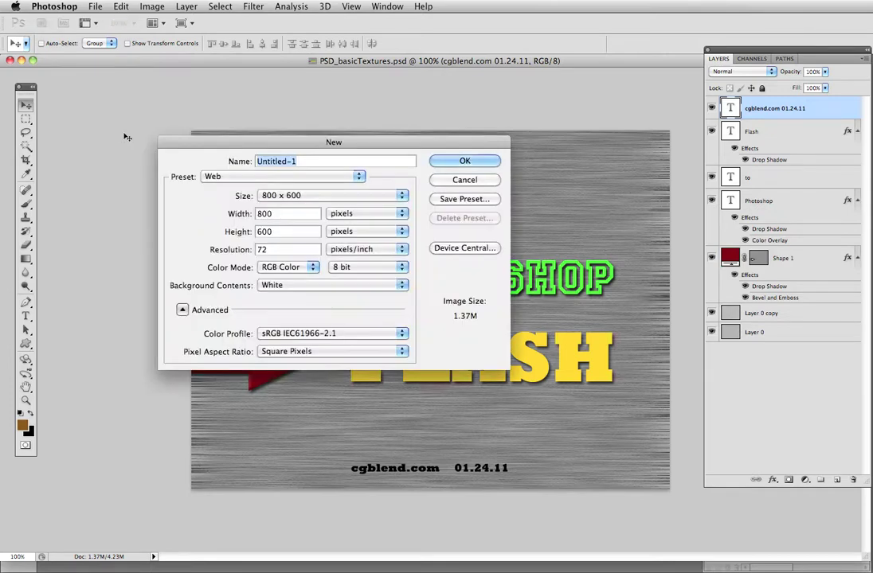
pyautogui.click(211, 177)
pyautogui.click(213, 177)
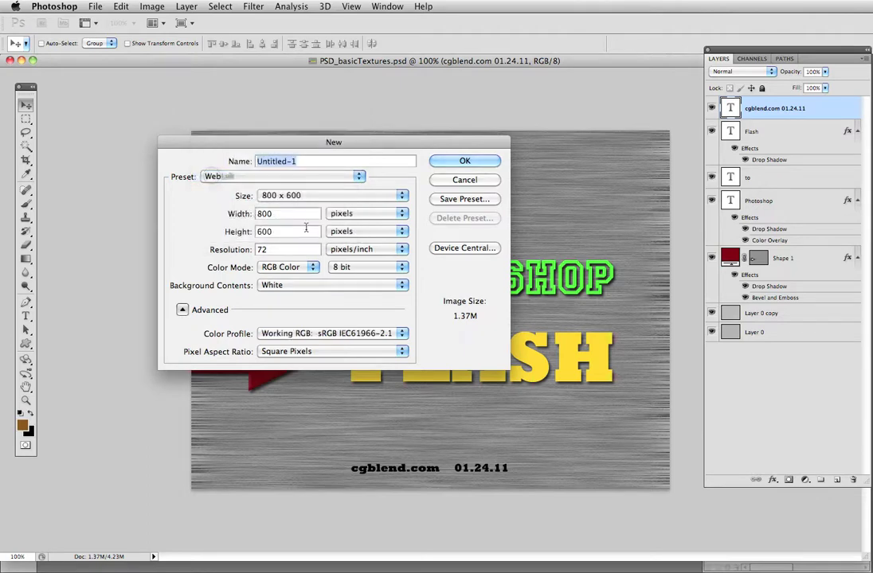
pyautogui.click(296, 198)
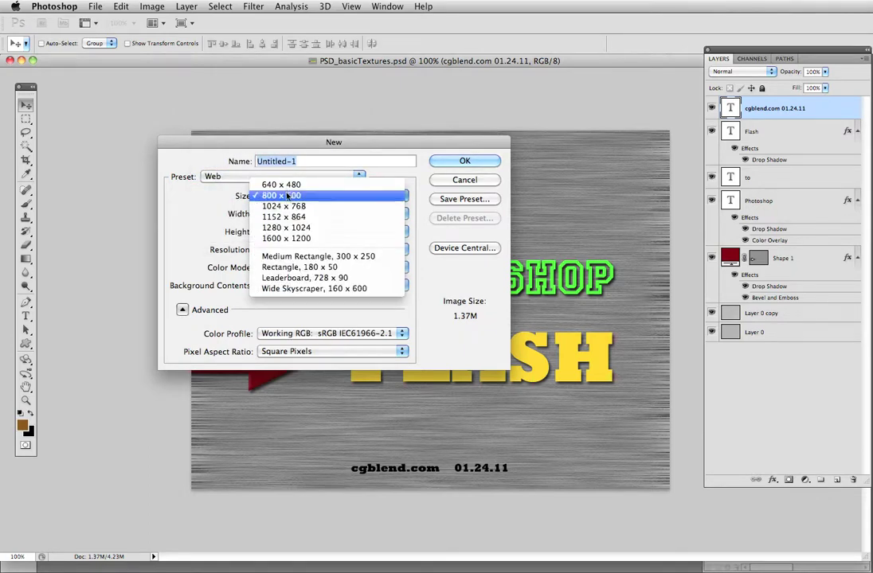
pyautogui.click(287, 196)
pyautogui.click(284, 213)
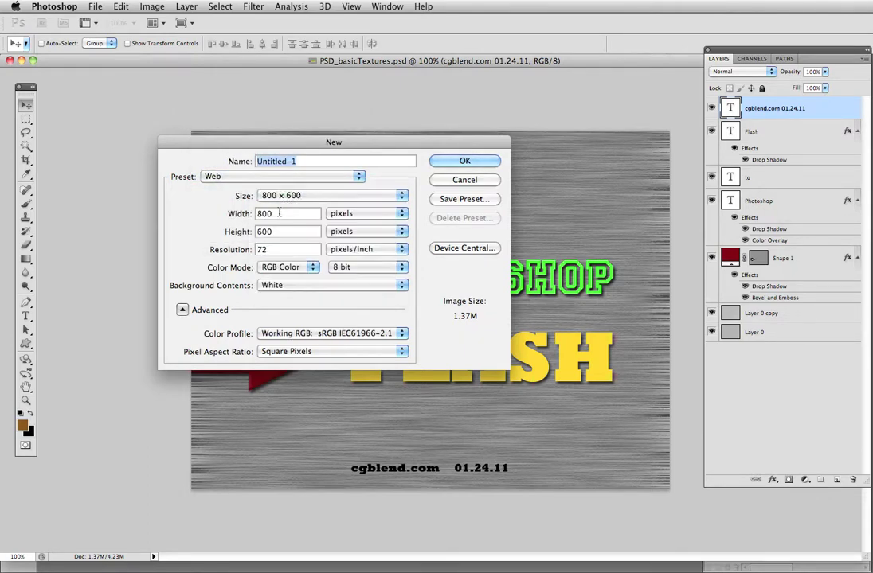
pyautogui.click(278, 230)
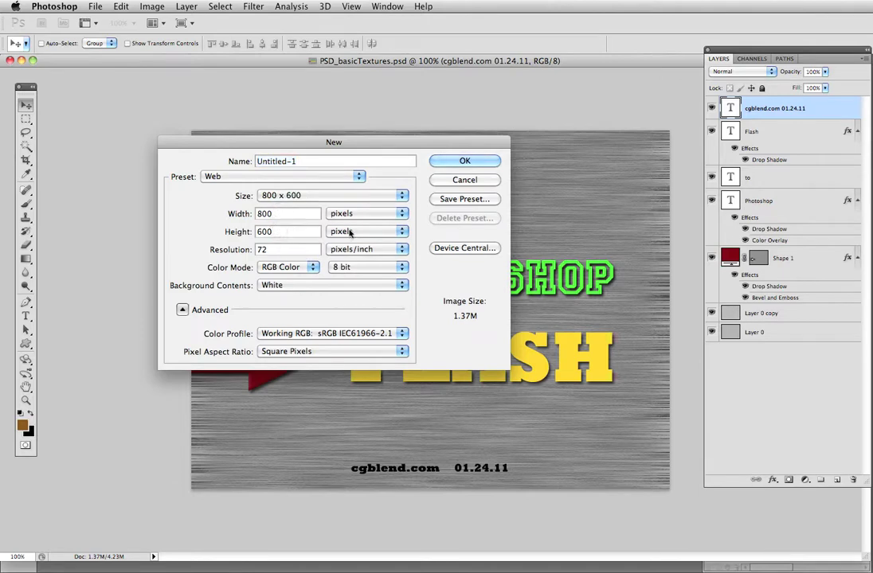
pyautogui.doubleClick(270, 250)
pyautogui.click(452, 161)
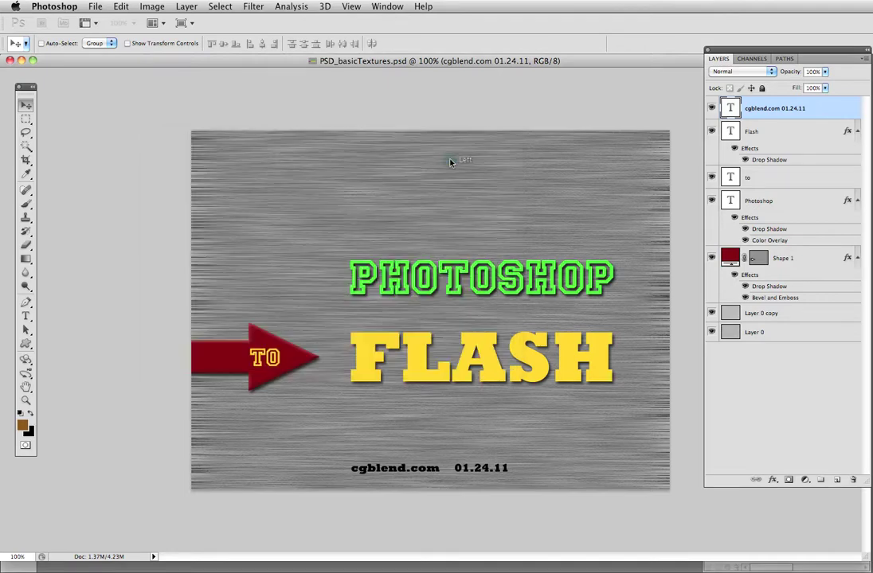
# Save the new document as PSD_to_FLA3.psd in the PSD-to-FLA folder, in Photoshop format
pyautogui.click(95, 6)
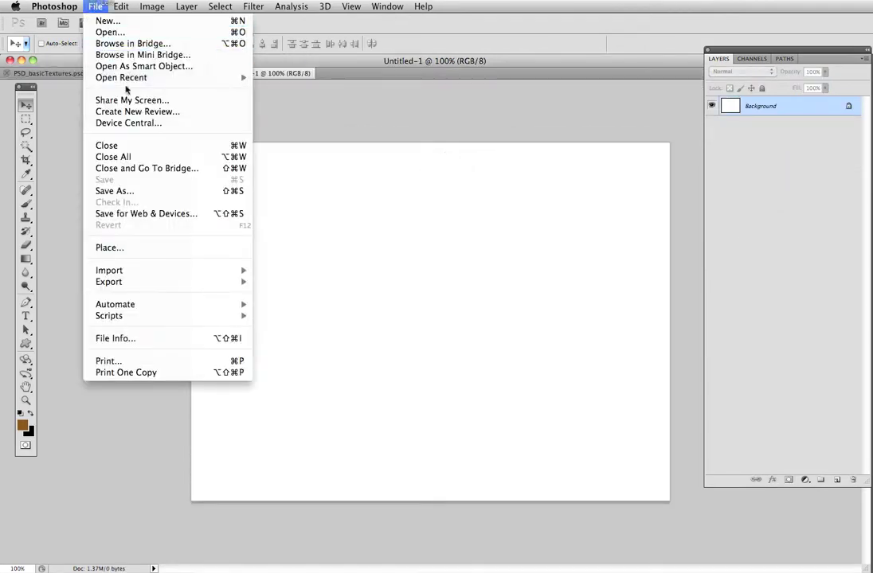
pyautogui.click(150, 197)
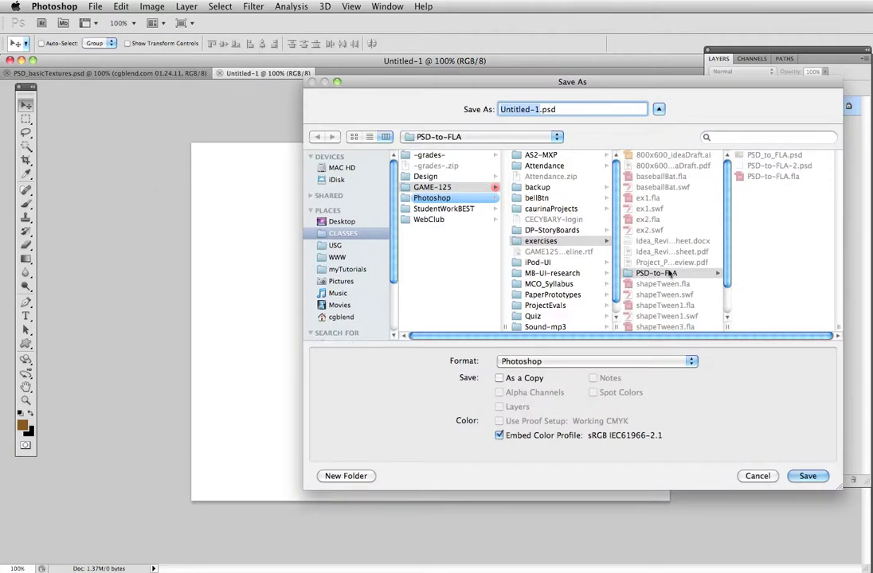
pyautogui.click(670, 273)
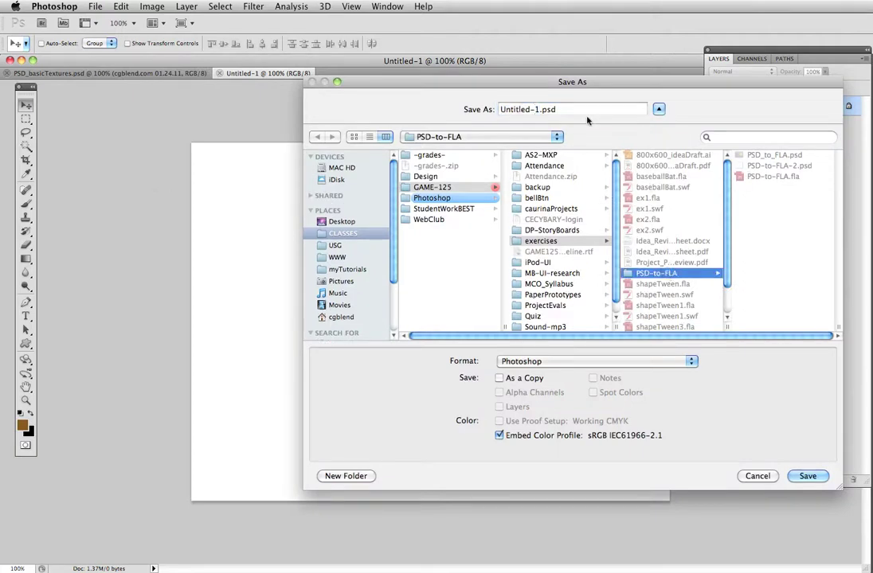
pyautogui.click(763, 155)
pyautogui.click(541, 109)
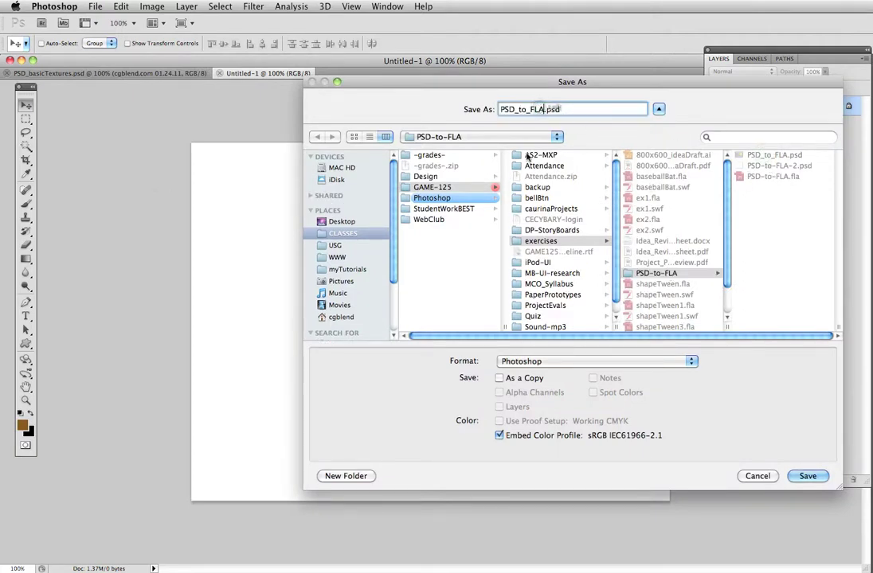
pyautogui.write('3')
pyautogui.press('Return')
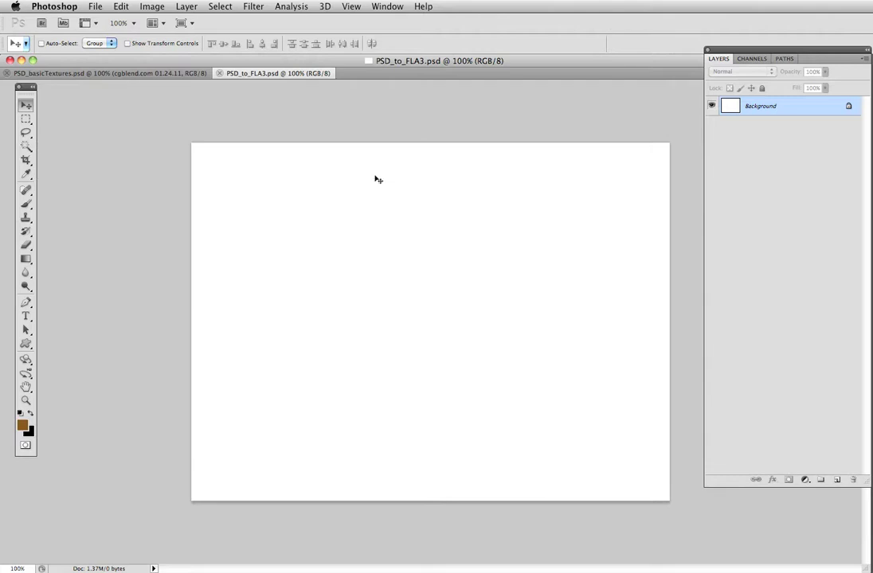
# Convert the locked background into a regular layer and give it a grey woven Pattern Overlay at 31% scale
pyautogui.doubleClick(764, 106)
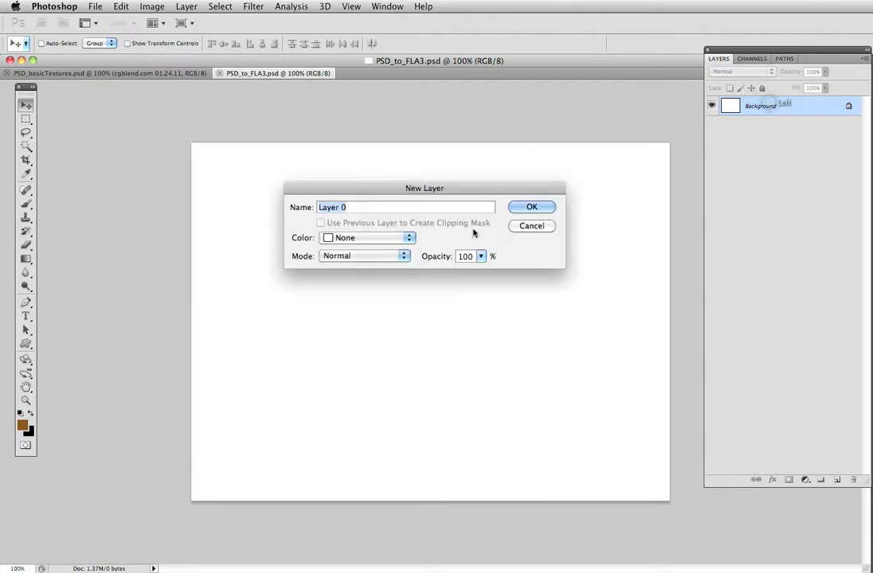
pyautogui.click(510, 206)
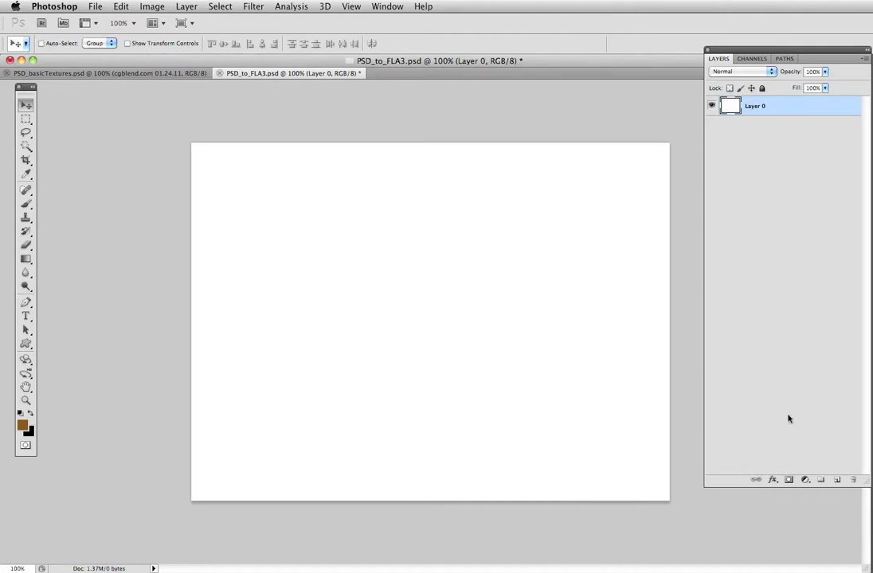
pyautogui.doubleClick(816, 111)
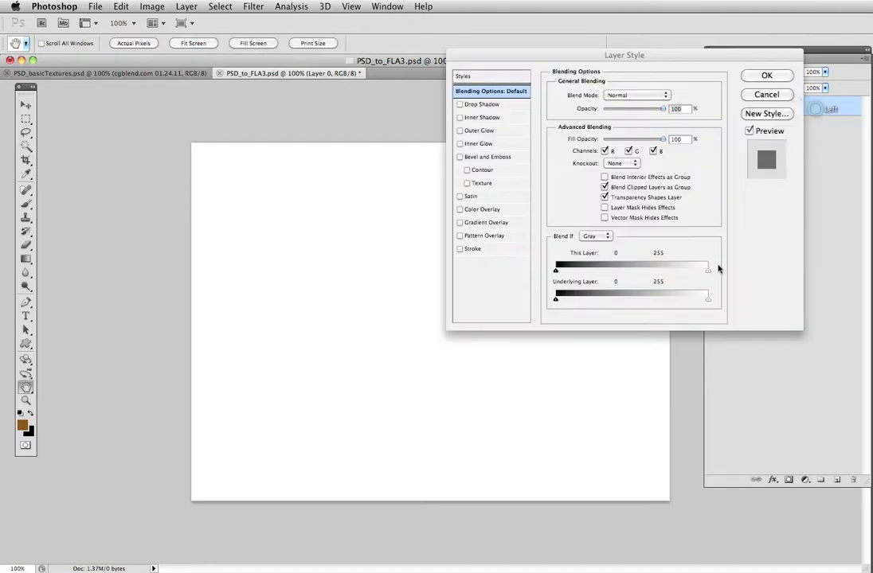
pyautogui.click(478, 235)
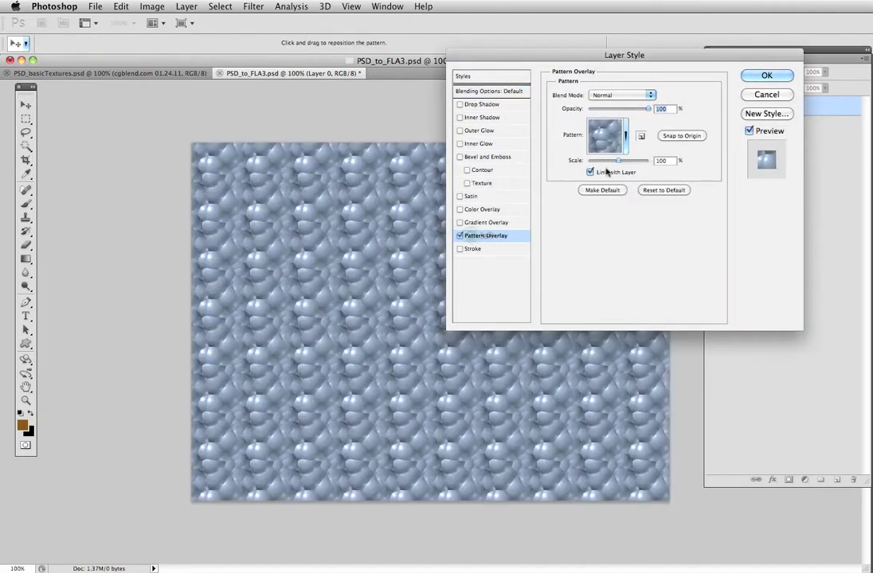
pyautogui.click(625, 135)
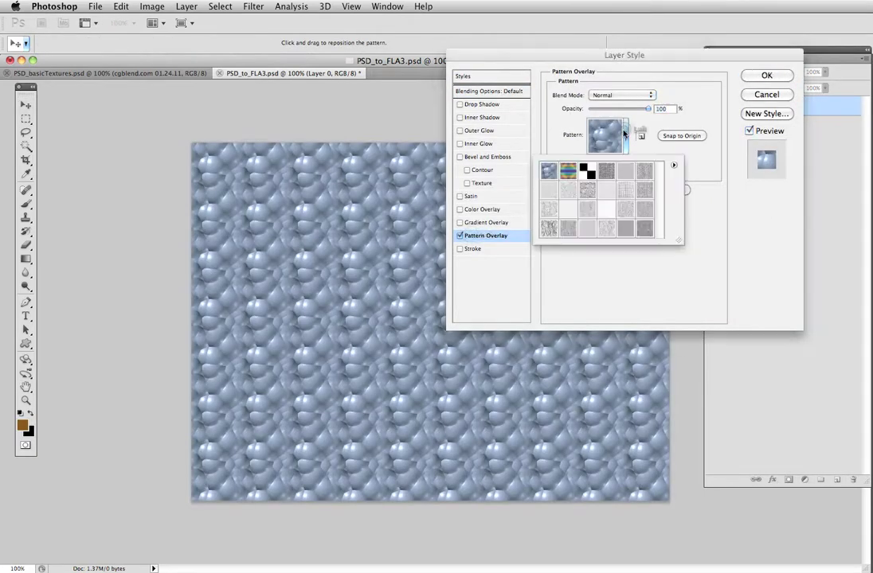
pyautogui.click(645, 192)
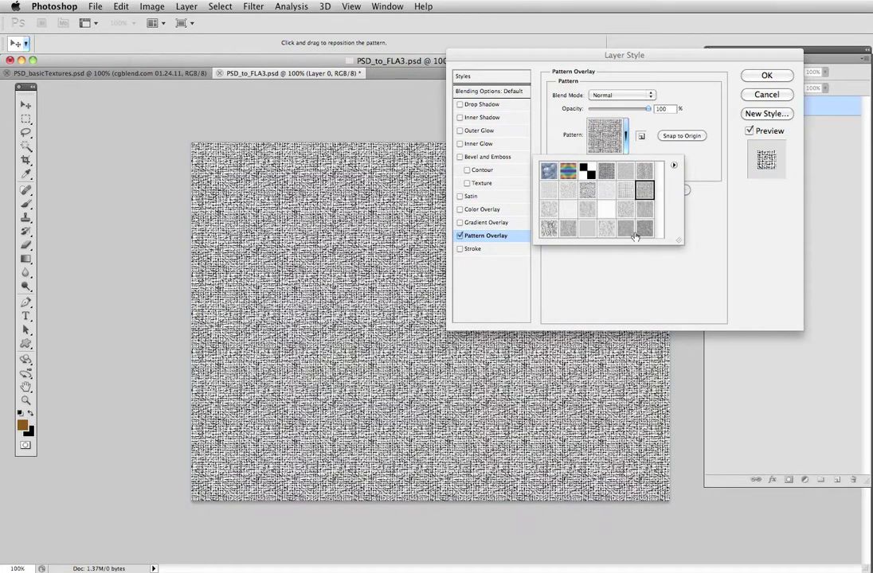
pyautogui.click(606, 230)
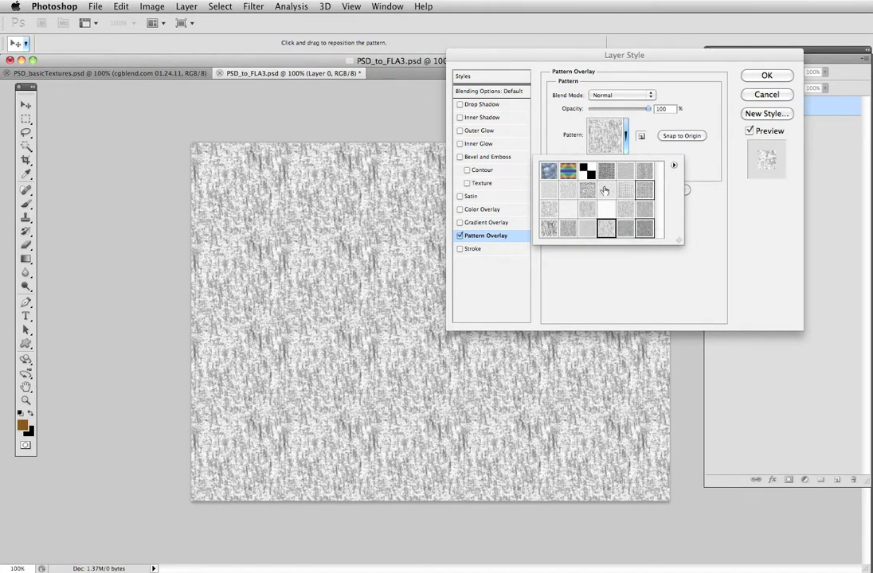
pyautogui.click(644, 190)
pyautogui.click(649, 123)
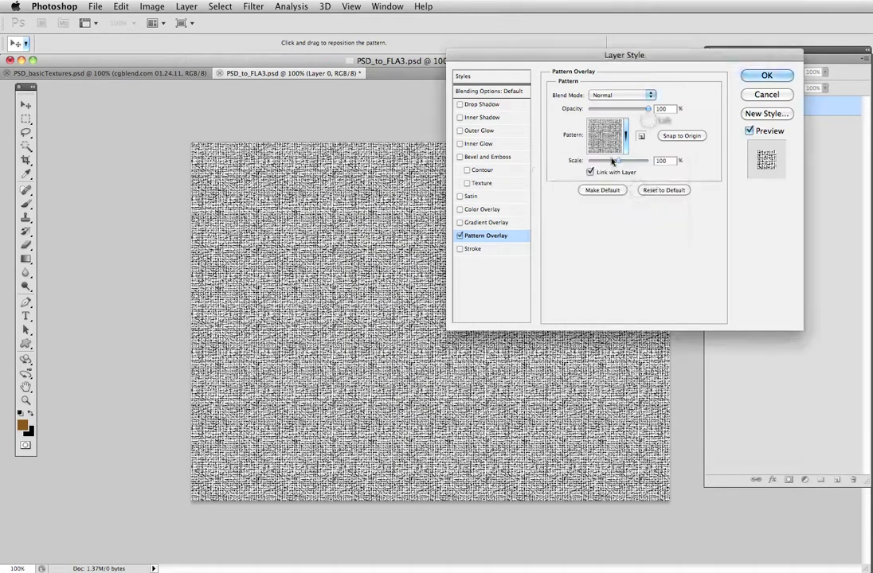
pyautogui.moveTo(612, 163); pyautogui.dragTo(590, 164)
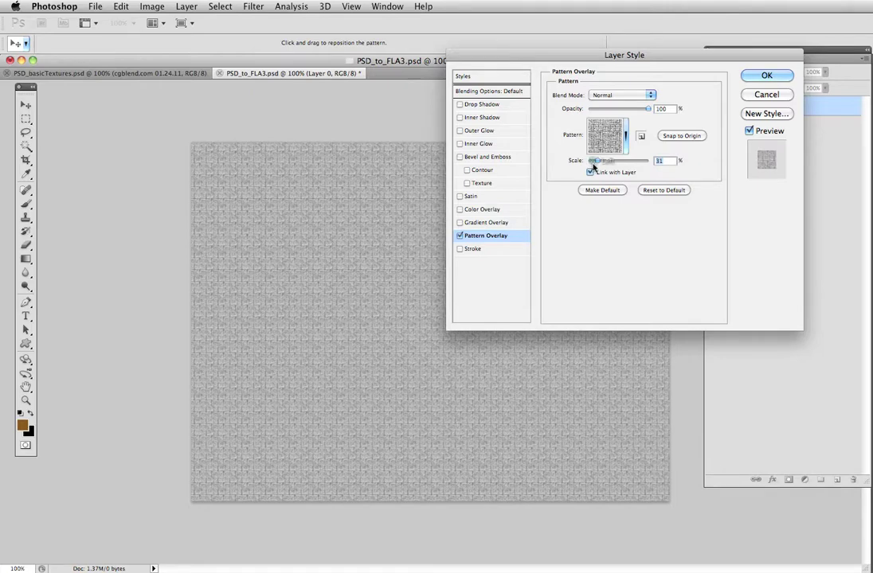
# Add a blue Color Overlay (#0d6ca2) to the layer at 61% opacity
pyautogui.click(482, 209)
pyautogui.click(666, 96)
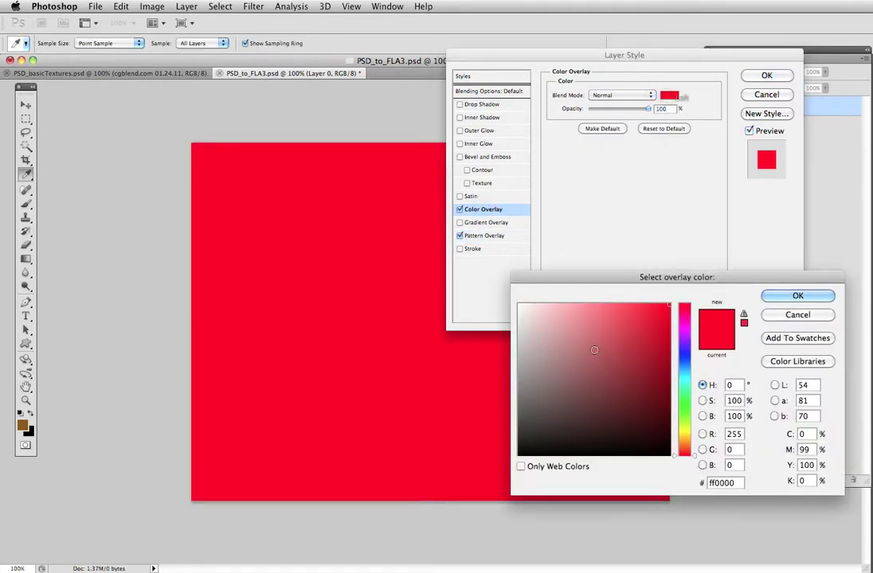
pyautogui.moveTo(677, 365); pyautogui.dragTo(678, 370)
pyautogui.click(653, 359)
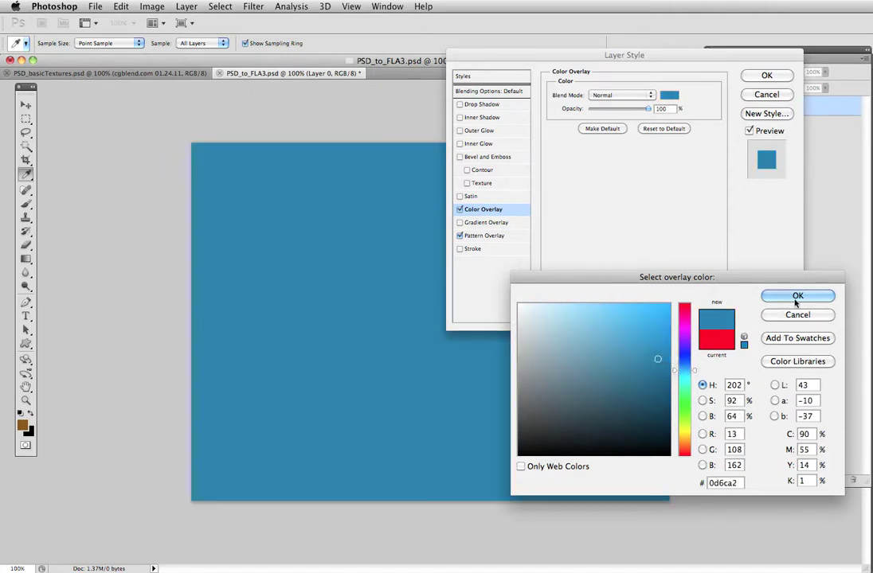
pyautogui.click(797, 295)
pyautogui.moveTo(646, 111); pyautogui.dragTo(623, 111)
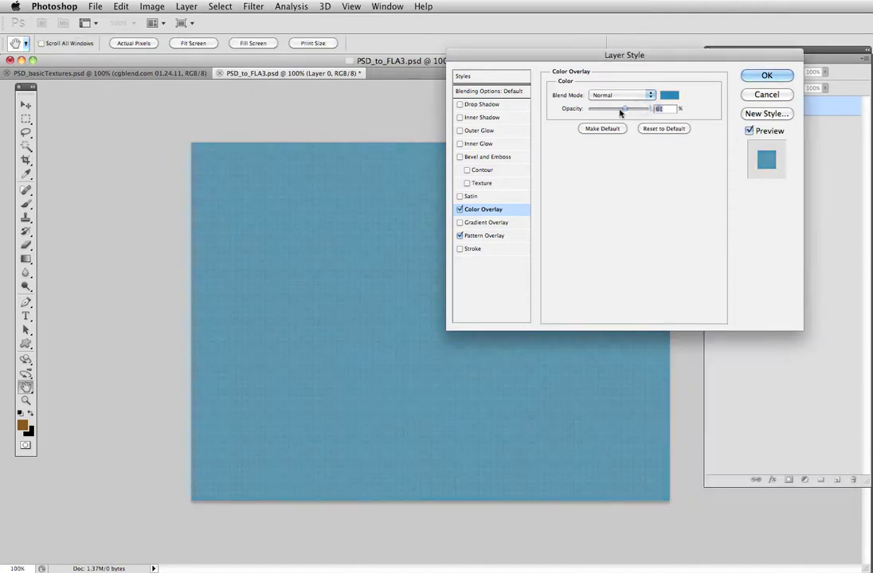
# Add a linear black-to-white Gradient Overlay to the layer at 43% opacity and apply the layer style
pyautogui.click(473, 222)
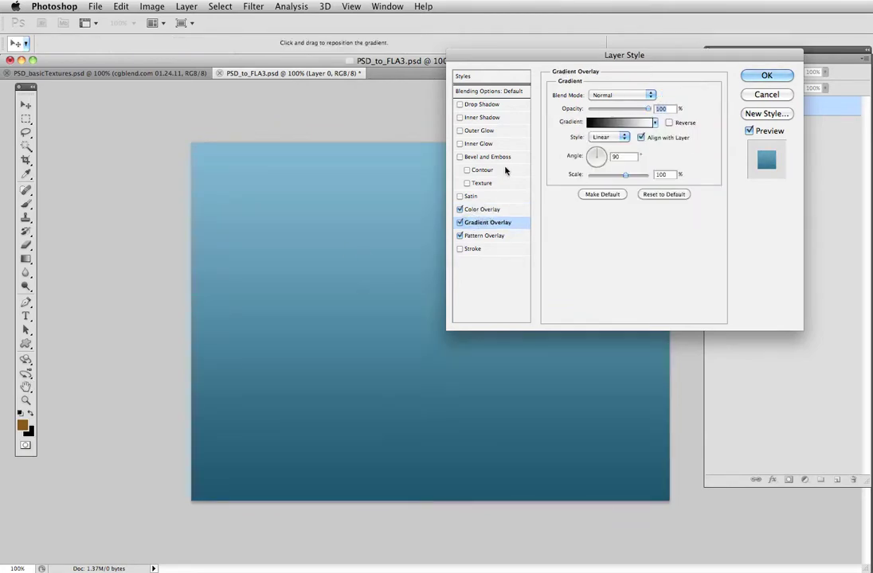
pyautogui.moveTo(647, 109); pyautogui.dragTo(617, 110)
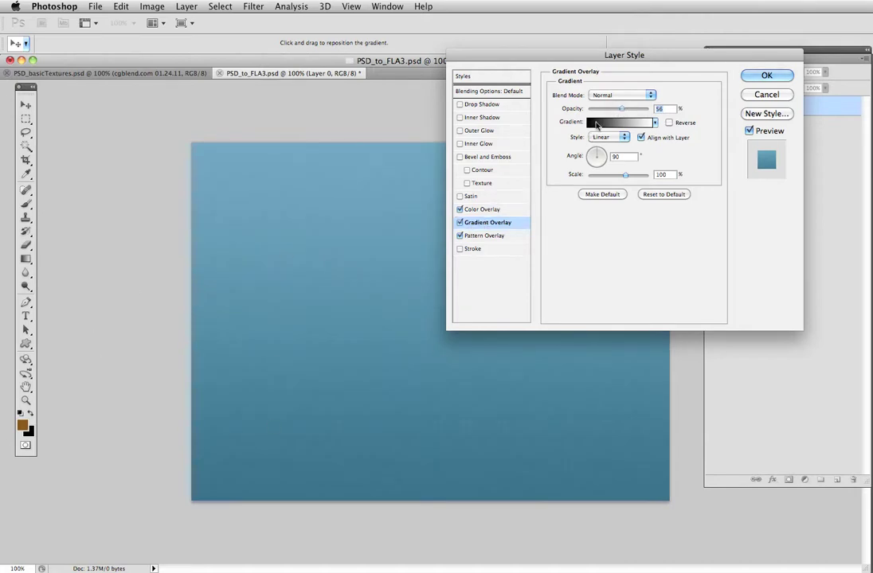
pyautogui.moveTo(622, 109); pyautogui.dragTo(610, 113)
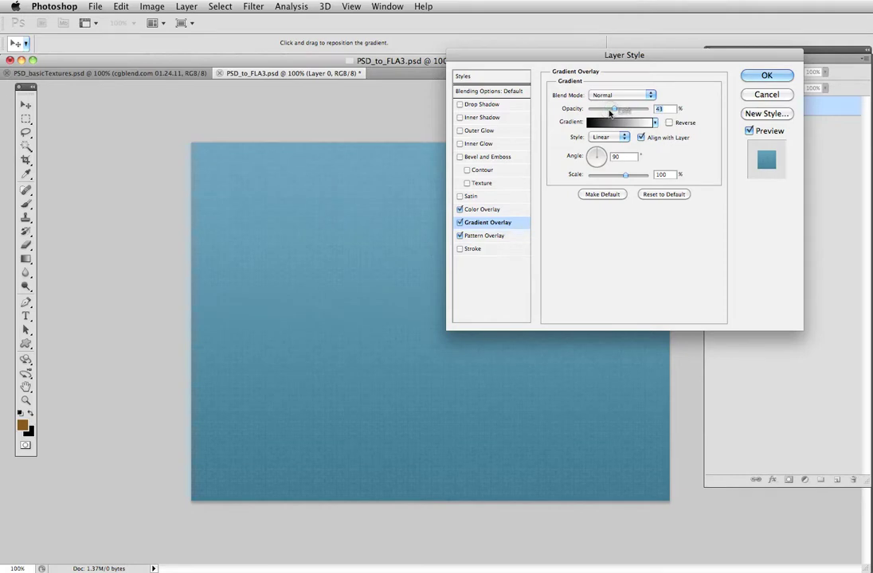
pyautogui.click(765, 74)
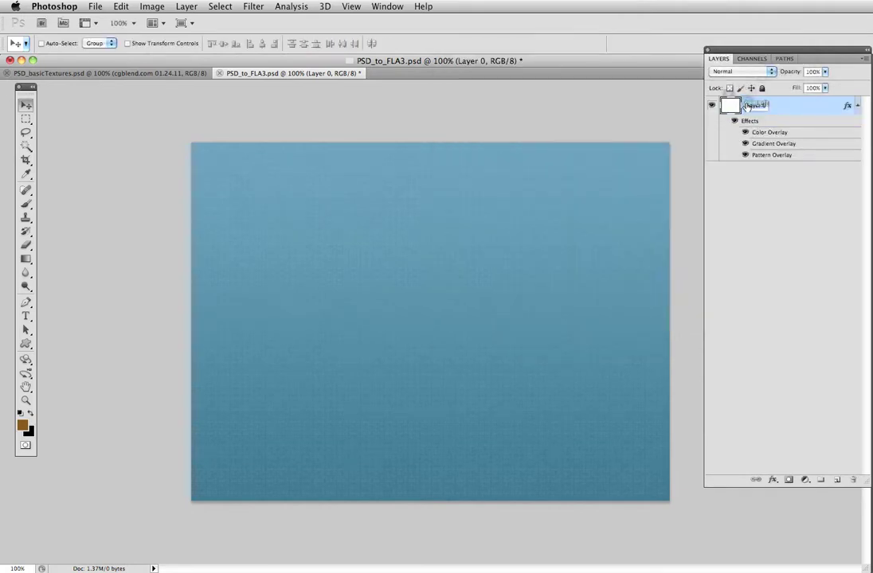
# Rename the textured layer BG with its effects list collapsed, and save the document
pyautogui.doubleClick(749, 105)
pyautogui.write('BG')
pyautogui.press('Return')
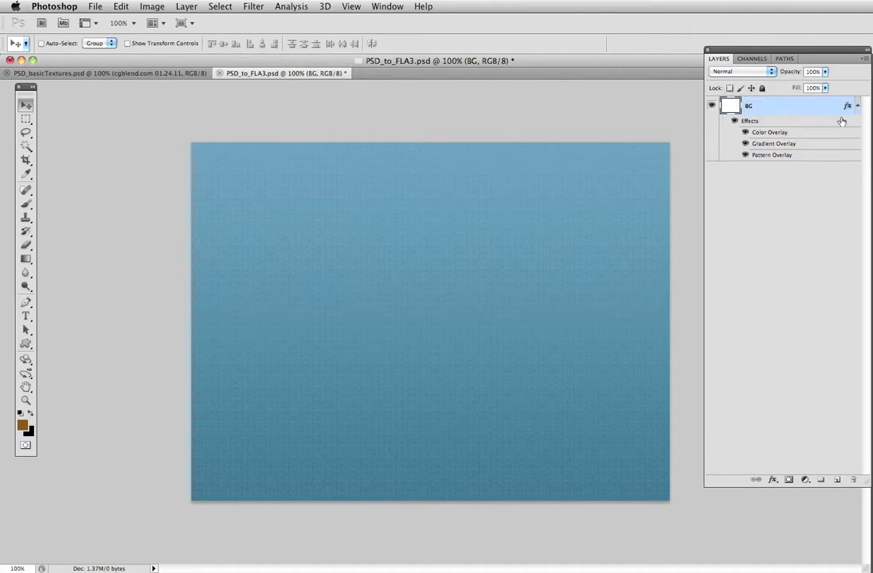
pyautogui.click(855, 104)
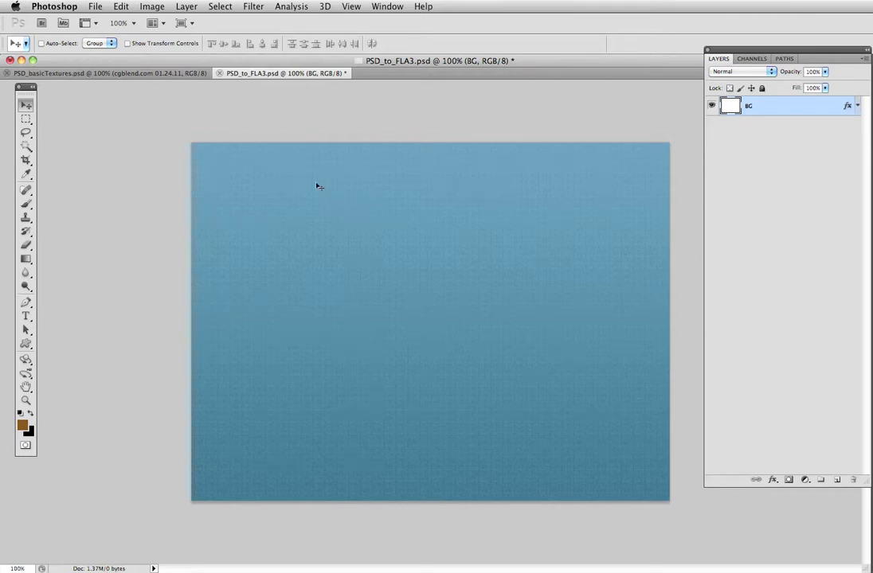
pyautogui.press('super+s')
pyautogui.press('Return')
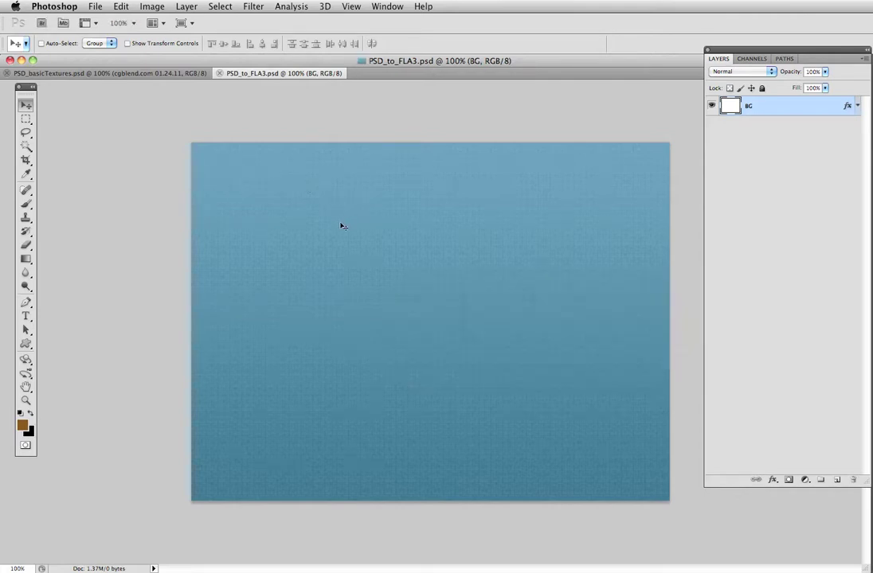
# Draw a wide, short brown rounded rectangle with a 10 px radius in the left half of the canvas
pyautogui.click(26, 345)
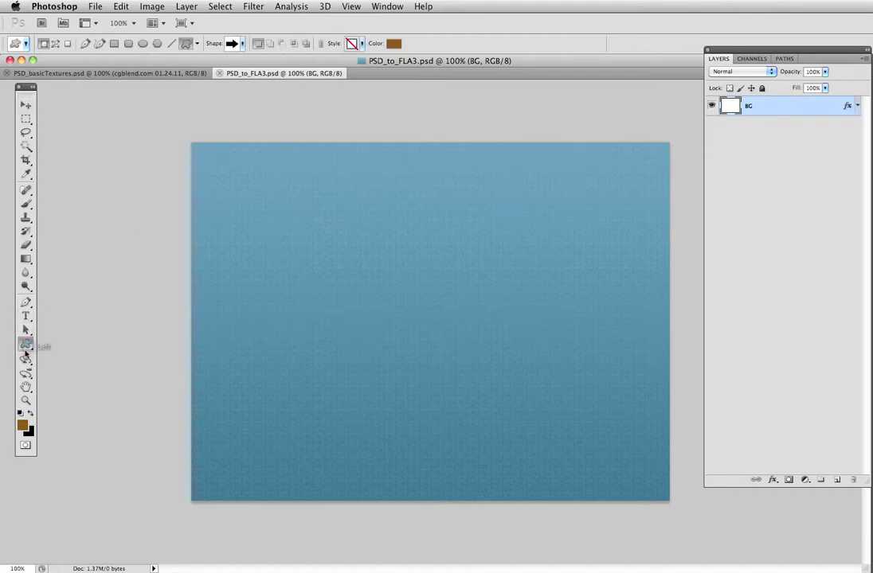
pyautogui.click(128, 44)
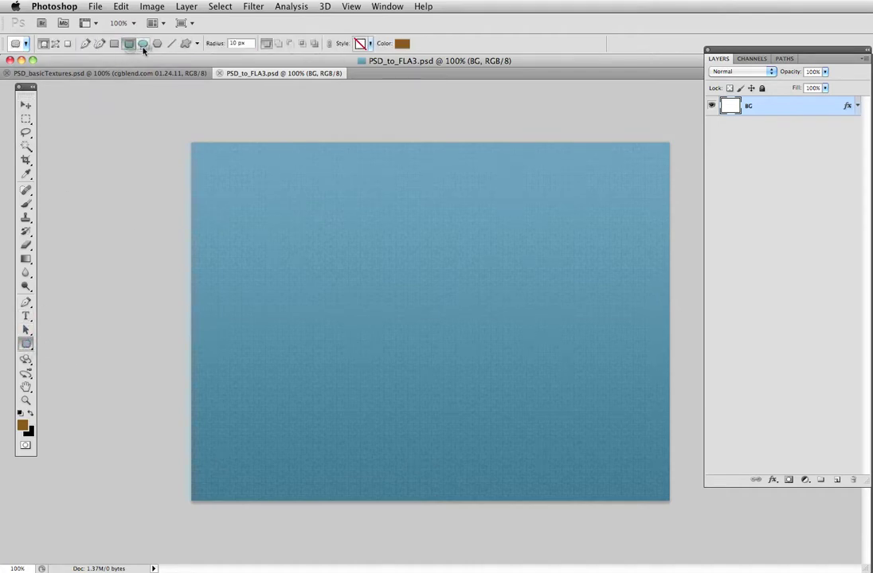
pyautogui.moveTo(367, 307); pyautogui.dragTo(373, 312)
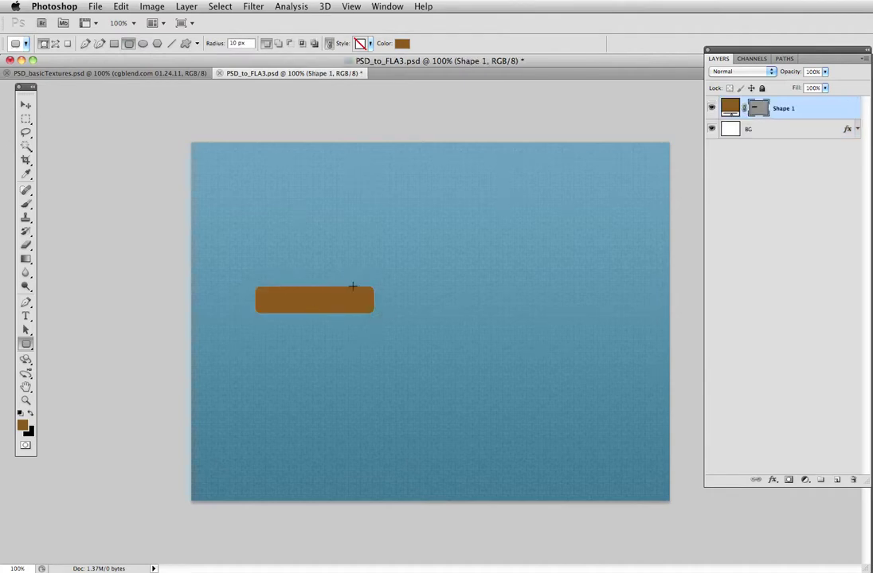
pyautogui.press('v')
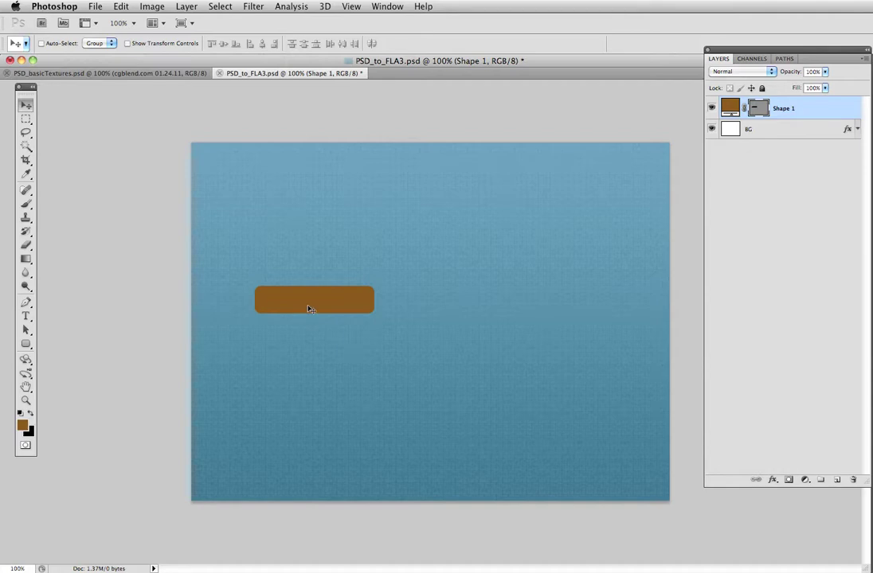
# Set the text color to yellow (#ffc807) and add the text START just below the brown rectangle
pyautogui.press('t')
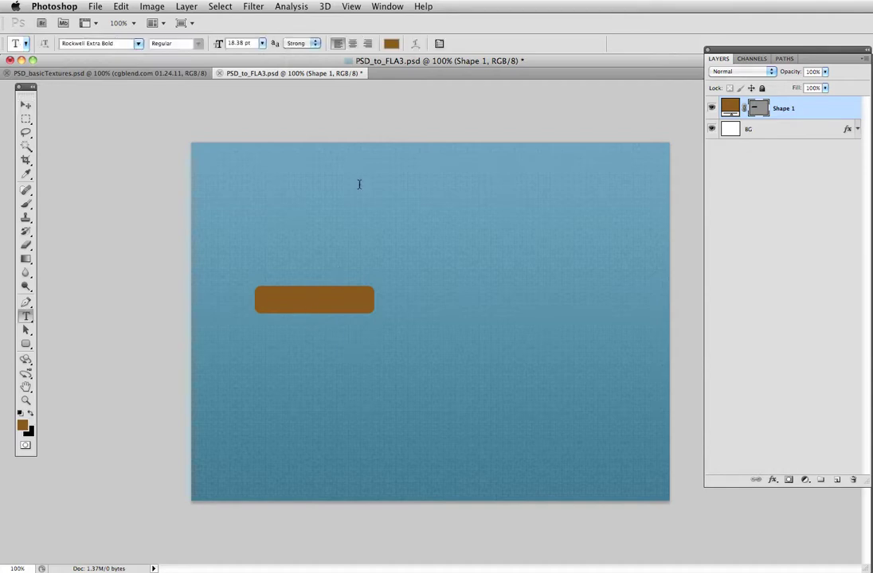
pyautogui.click(391, 43)
pyautogui.moveTo(600, 326); pyautogui.dragTo(611, 304)
pyautogui.moveTo(682, 440)
pyautogui.mouseDown()
pyautogui.moveTo(683, 430)
pyautogui.moveTo(681, 438)
pyautogui.mouseUp()
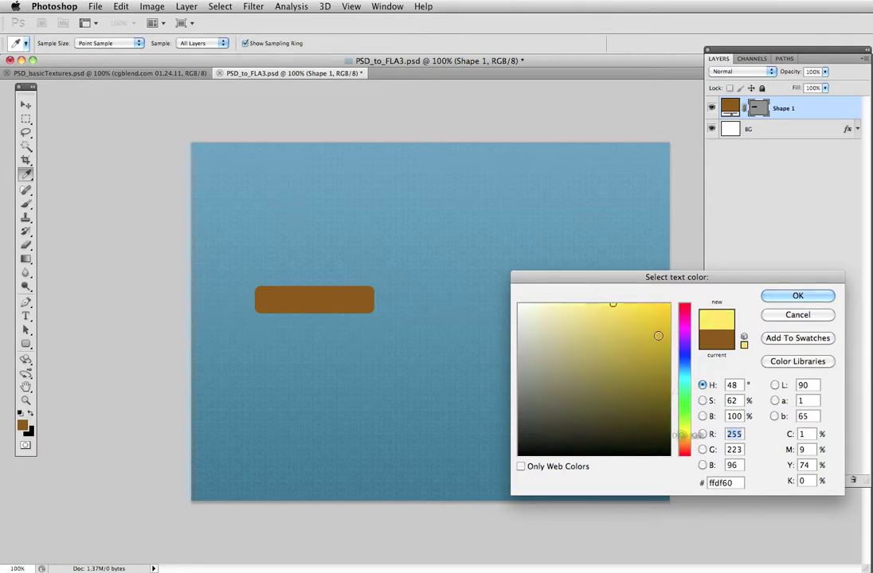
pyautogui.moveTo(657, 327); pyautogui.dragTo(665, 303)
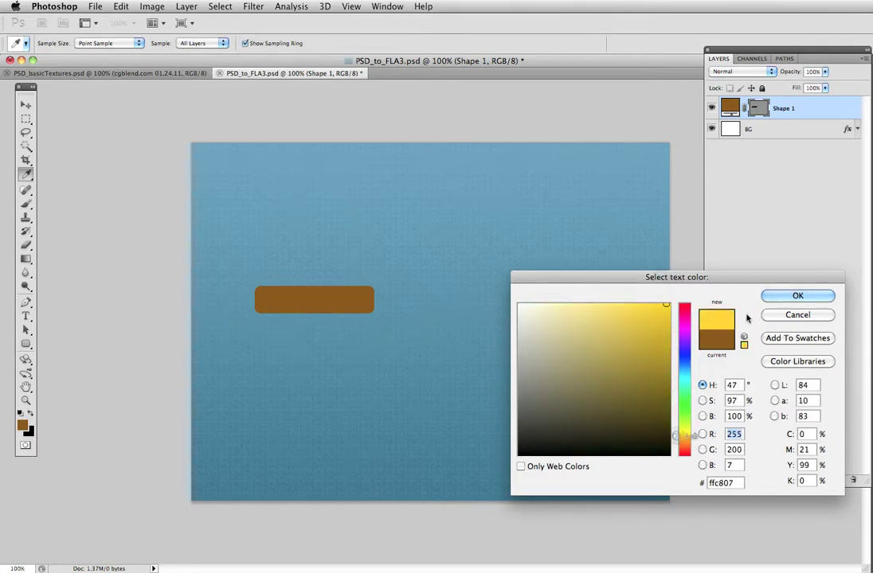
pyautogui.click(792, 296)
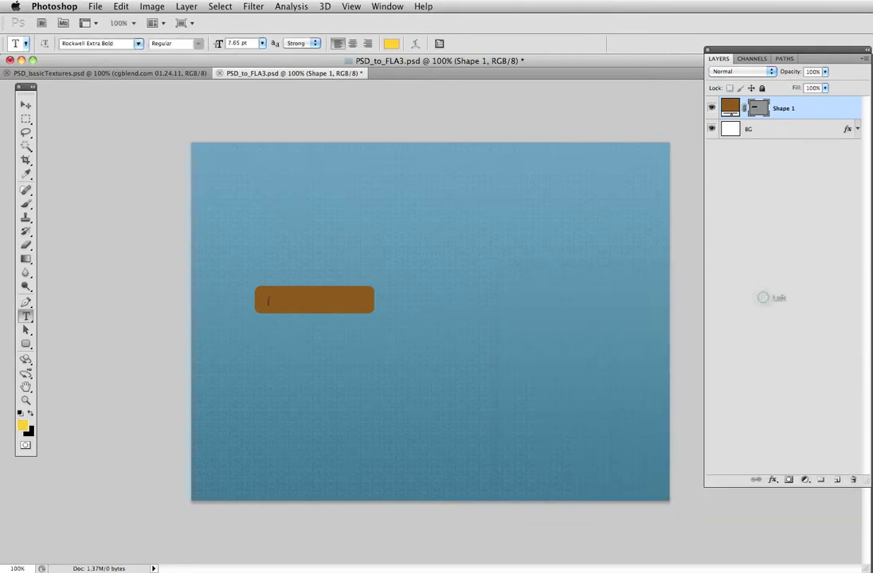
pyautogui.click(294, 342)
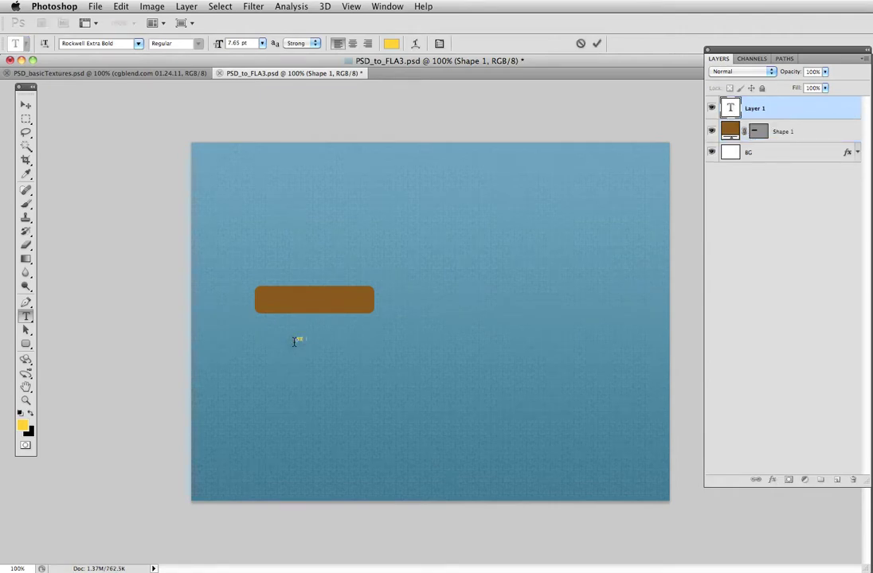
pyautogui.click(26, 105)
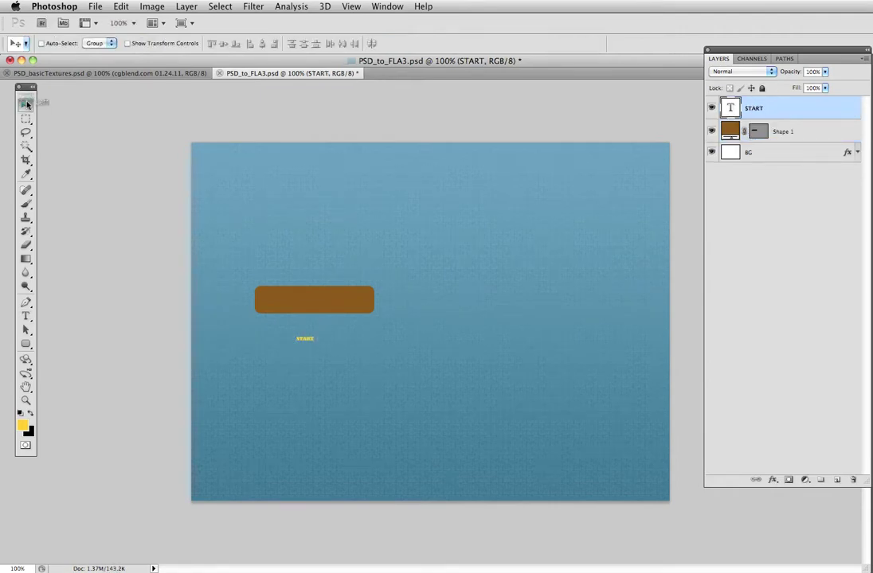
# Scale the START text up proportionally to about 33 pt and move it onto the middle of the brown rectangle
pyautogui.press('super+t')
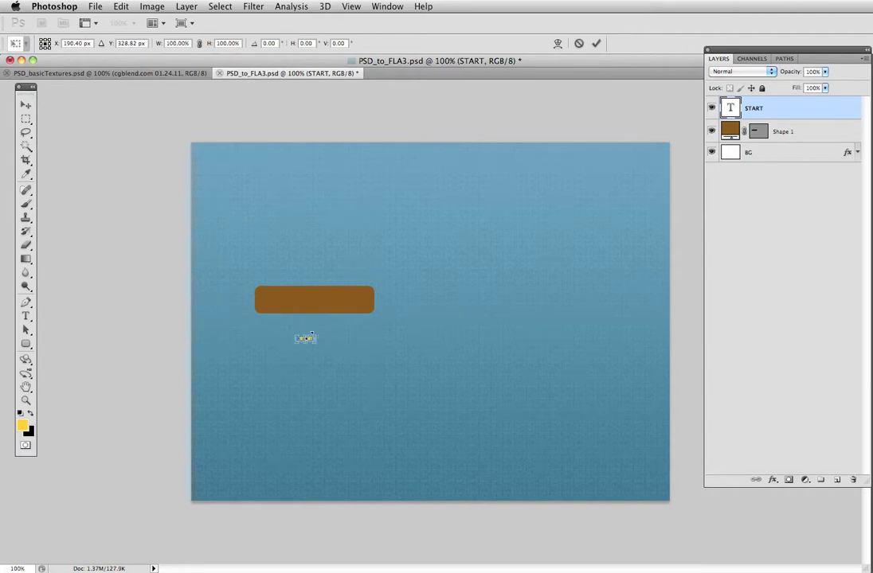
pyautogui.moveTo(312, 332); pyautogui.dragTo(385, 316)
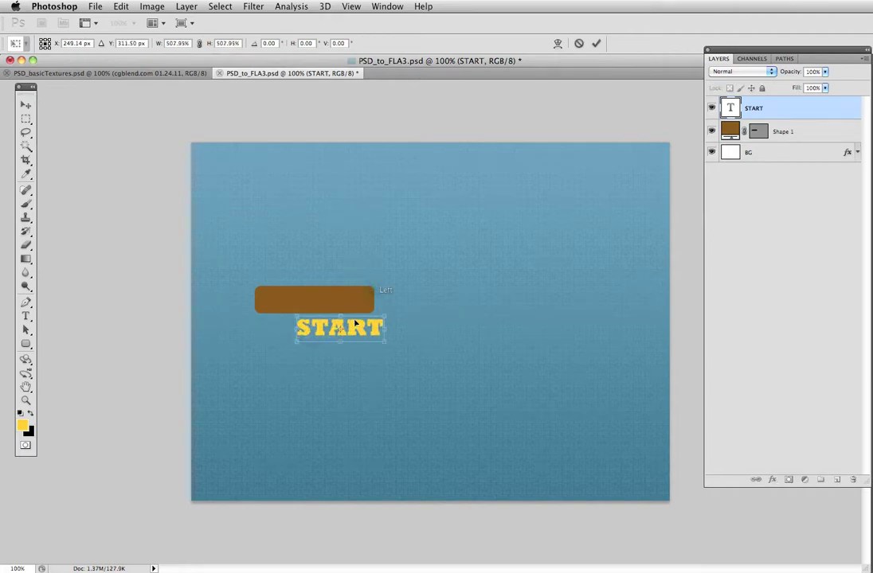
pyautogui.press('Return')
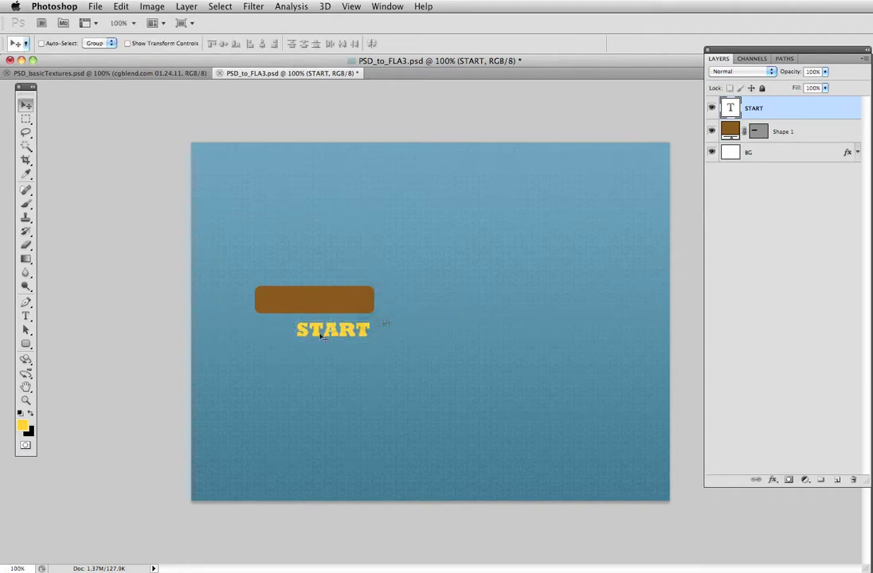
pyautogui.moveTo(318, 334); pyautogui.dragTo(295, 307)
# Center-align the START text at 36 pt and reposition it in the middle of the brown rectangle
pyautogui.press('t')
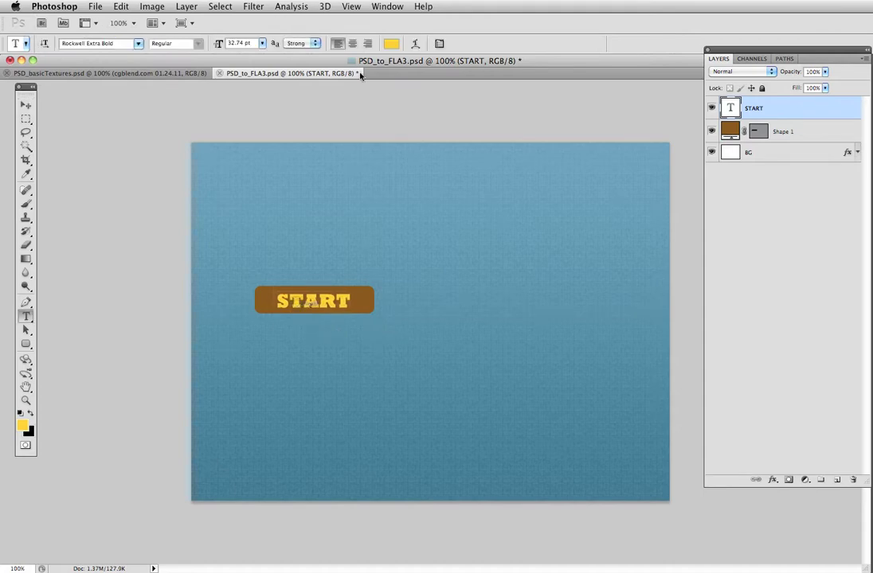
pyautogui.click(354, 44)
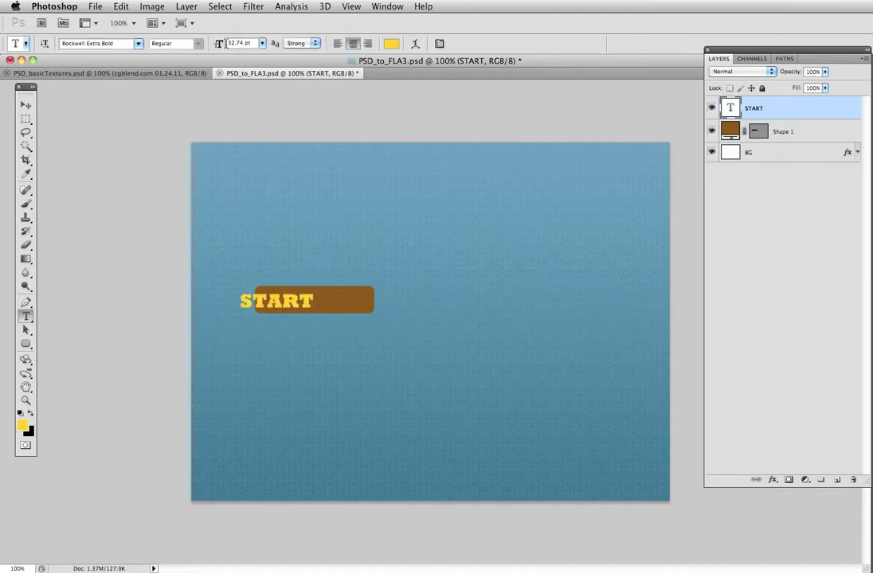
pyautogui.click(262, 43)
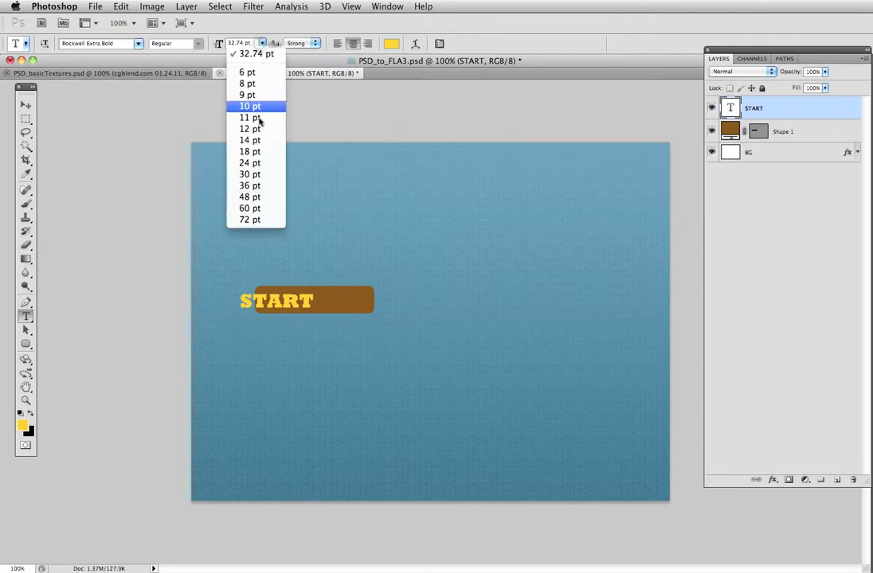
pyautogui.click(256, 186)
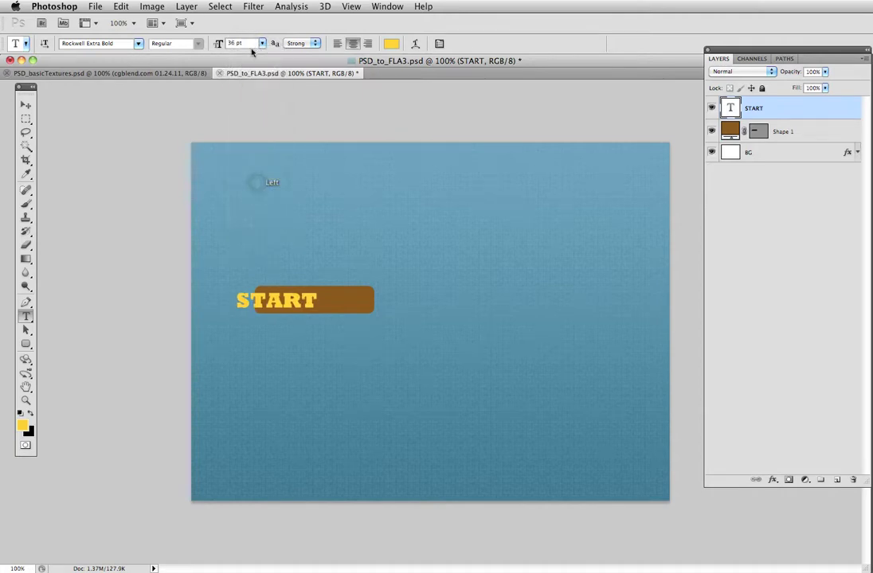
pyautogui.click(26, 105)
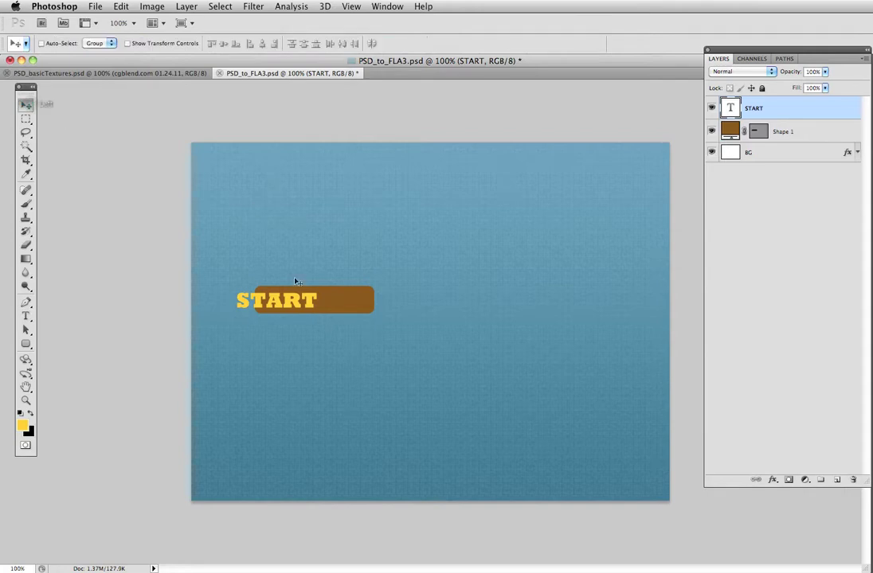
pyautogui.moveTo(310, 309); pyautogui.dragTo(345, 312)
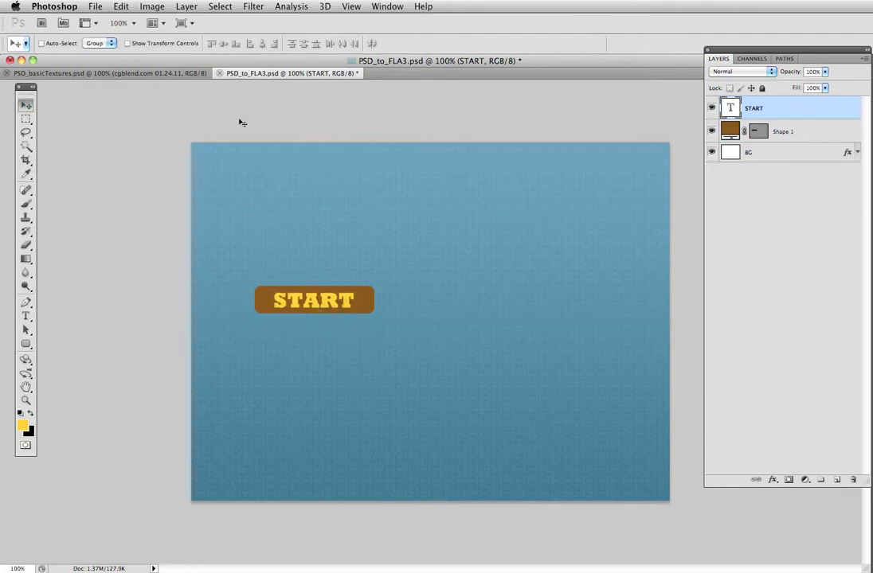
# Group the START text and Shape 1 layers and name the expanded group startBtn
pyautogui.click(818, 133)
pyautogui.keyDown('shift'); pyautogui.click(820, 108); pyautogui.keyUp('shift')
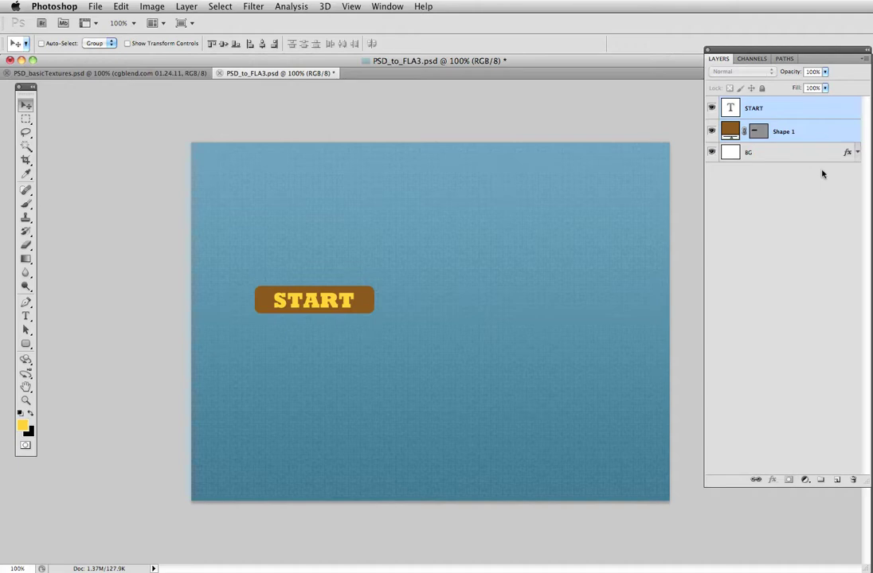
pyautogui.hotkey('ctrl', 'g')
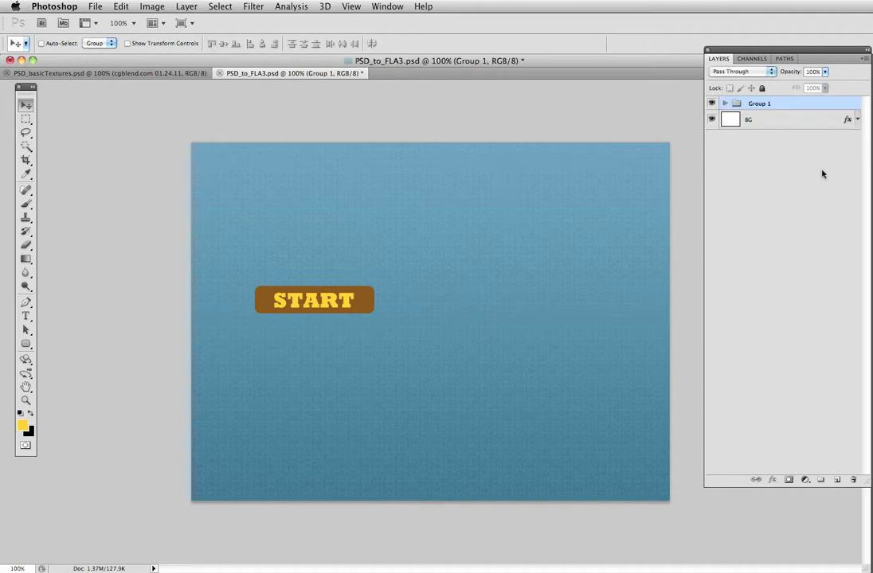
pyautogui.click(724, 103)
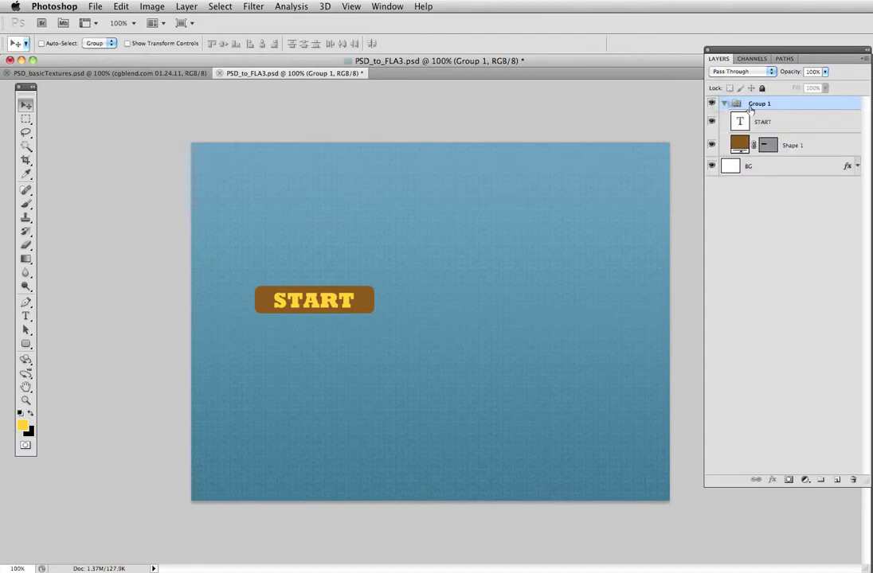
pyautogui.doubleClick(752, 103)
pyautogui.write('startBtn')
pyautogui.press('Return')
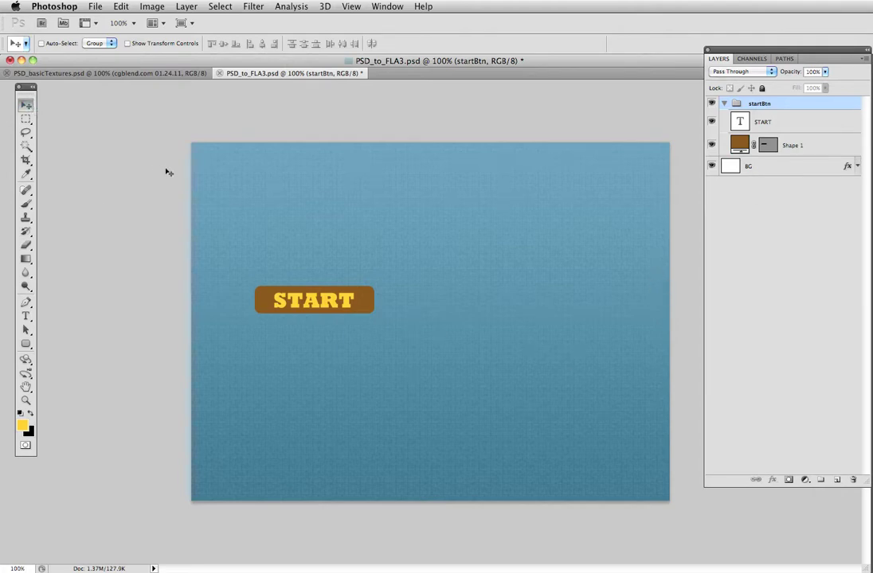
# Duplicate the startBtn group directly below the START button and change the copy's text to OPTIONS
pyautogui.moveTo(297, 300); pyautogui.dragTo(307, 344)
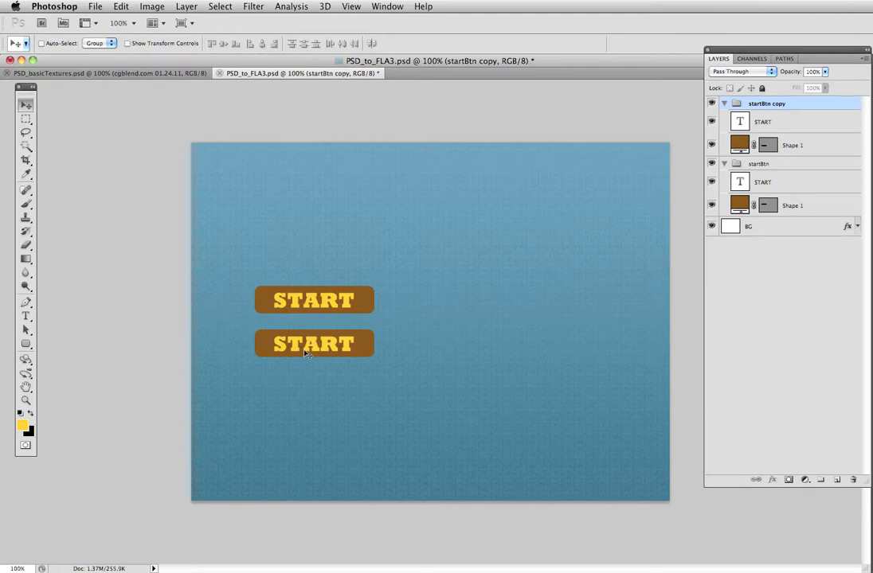
pyautogui.press('t')
pyautogui.doubleClick(321, 344)
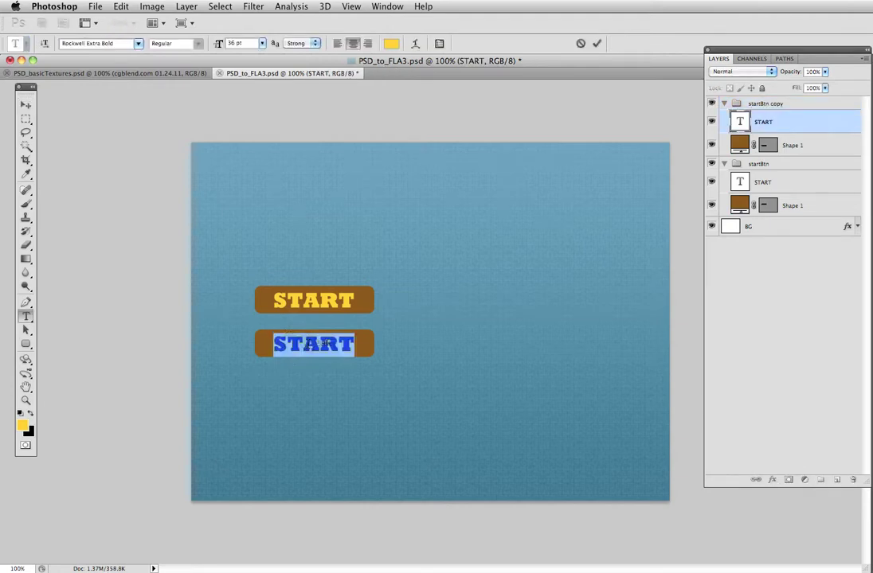
pyautogui.write('opts')
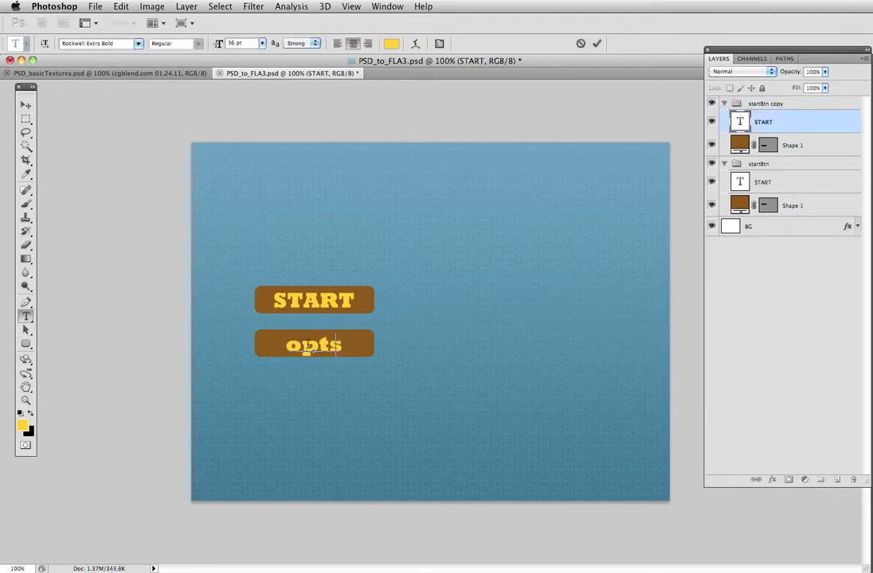
pyautogui.press('BackSpace')
pyautogui.press('BackSpace')
pyautogui.press('BackSpace')
pyautogui.press('BackSpace')
pyautogui.write('OPTIONS')
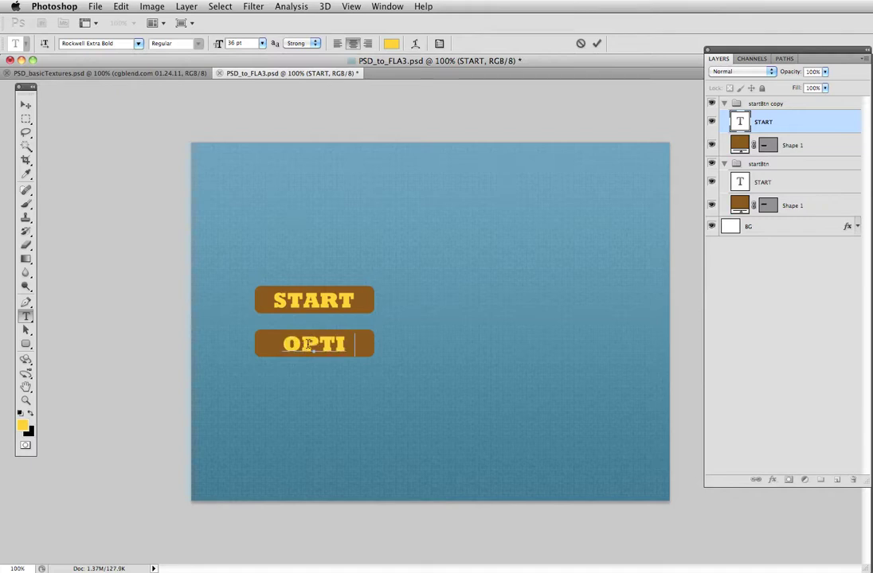
pyautogui.click(25, 104)
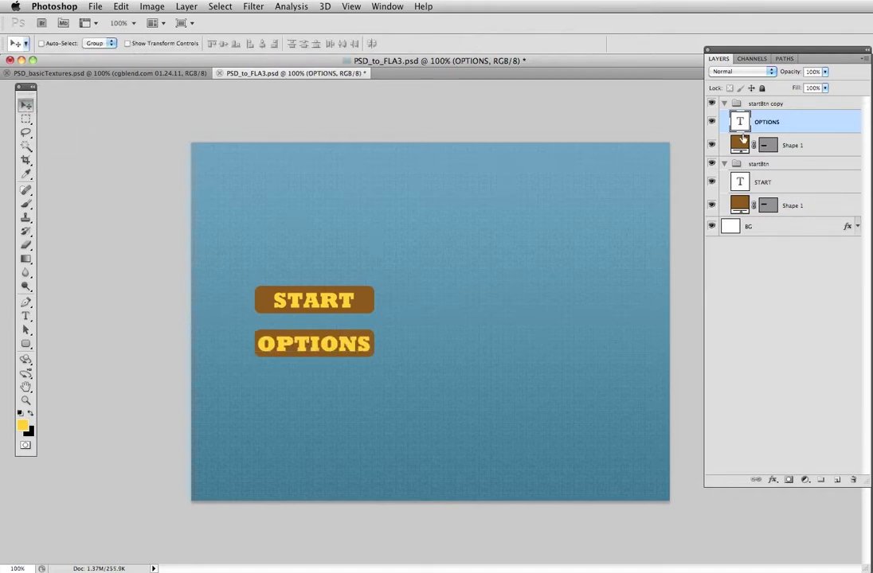
# Duplicate the OPTIONS button's group directly below it and change the new copy's text to CREDITS
pyautogui.click(784, 104)
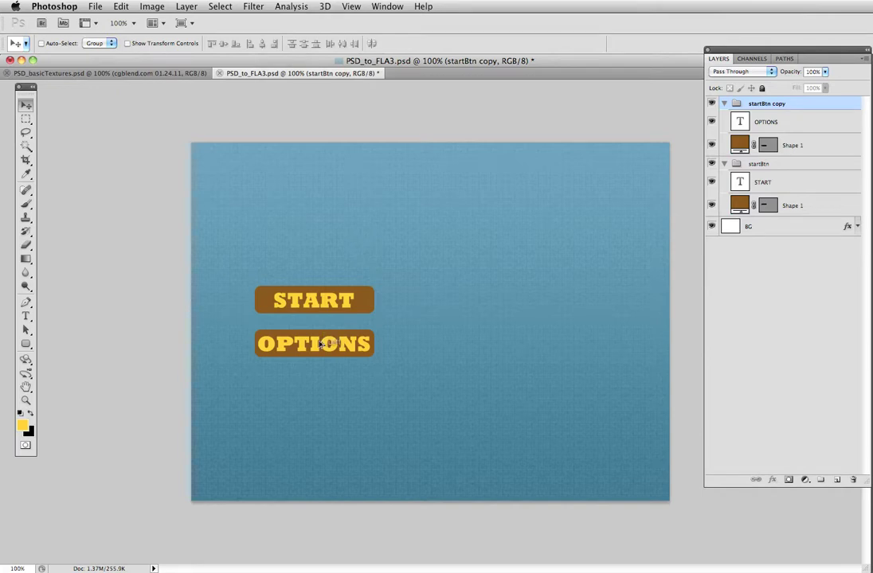
pyautogui.moveTo(321, 343); pyautogui.dragTo(325, 387)
pyautogui.press('t')
pyautogui.click(315, 387)
pyautogui.doubleClick(314, 387)
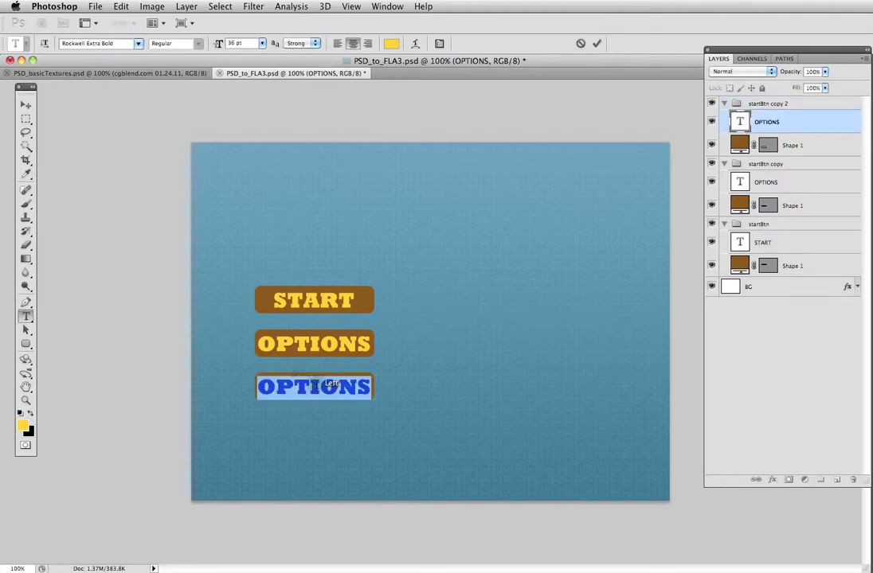
pyautogui.write('CREDITS')
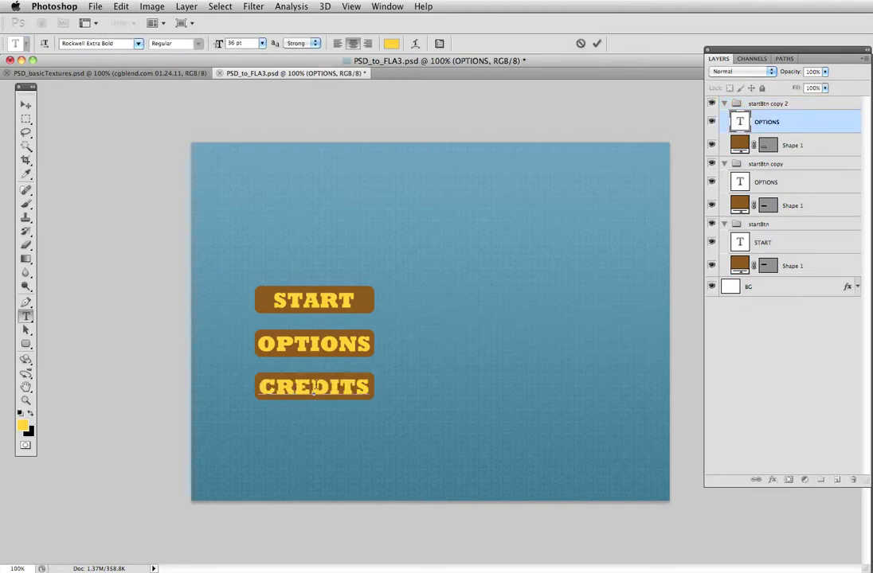
pyautogui.click(25, 105)
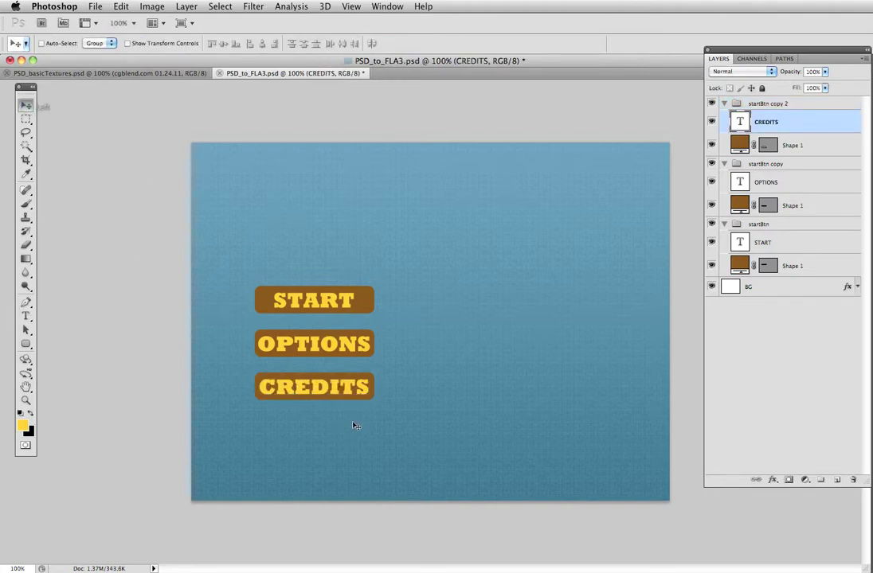
# Set the font size of the CREDITS, OPTIONS and START text layers together to 30 pt
pyautogui.keyDown('super'); pyautogui.click(766, 244); pyautogui.keyUp('super')
pyautogui.keyDown('super'); pyautogui.click(770, 182); pyautogui.keyUp('super')
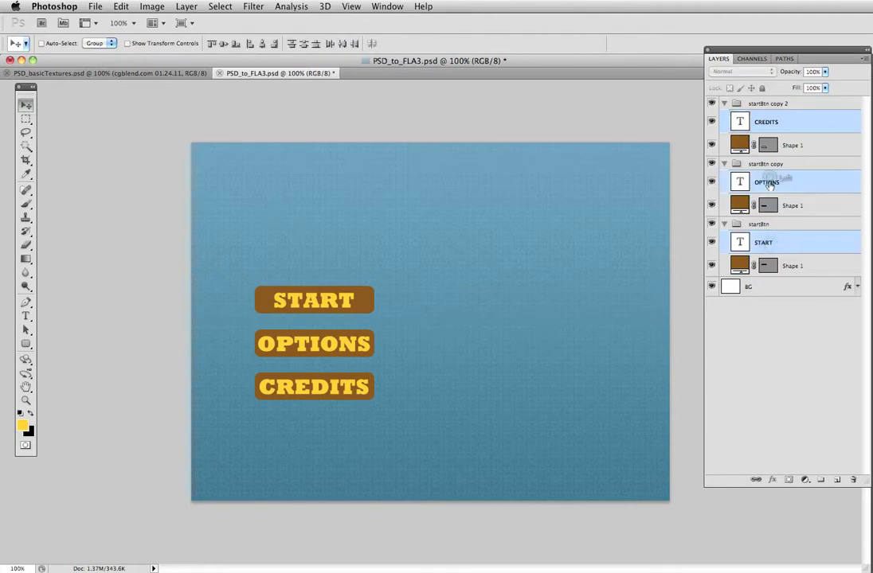
pyautogui.press('t')
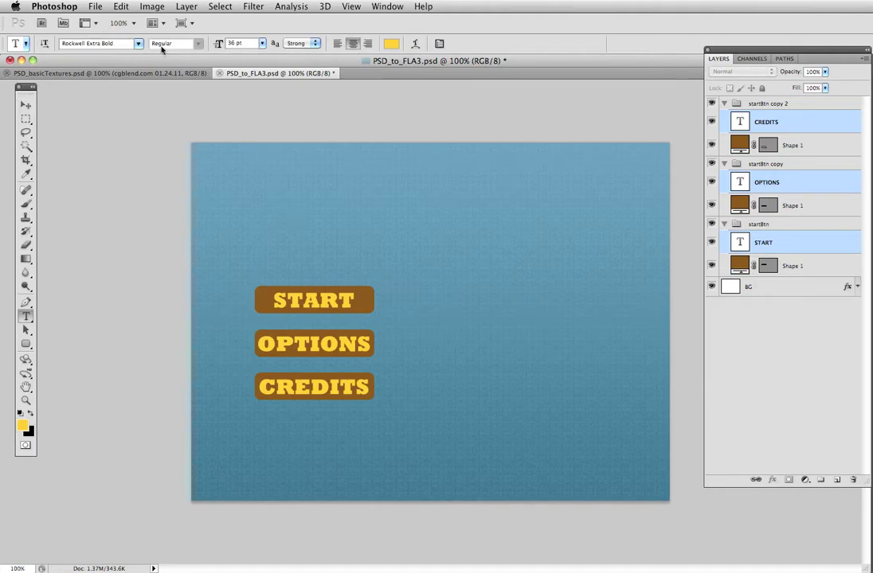
pyautogui.click(262, 45)
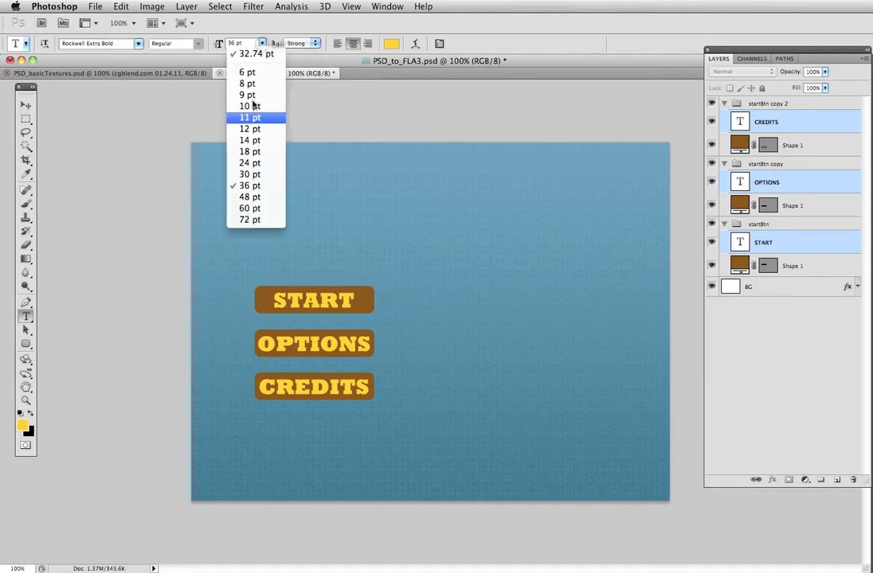
pyautogui.click(239, 191)
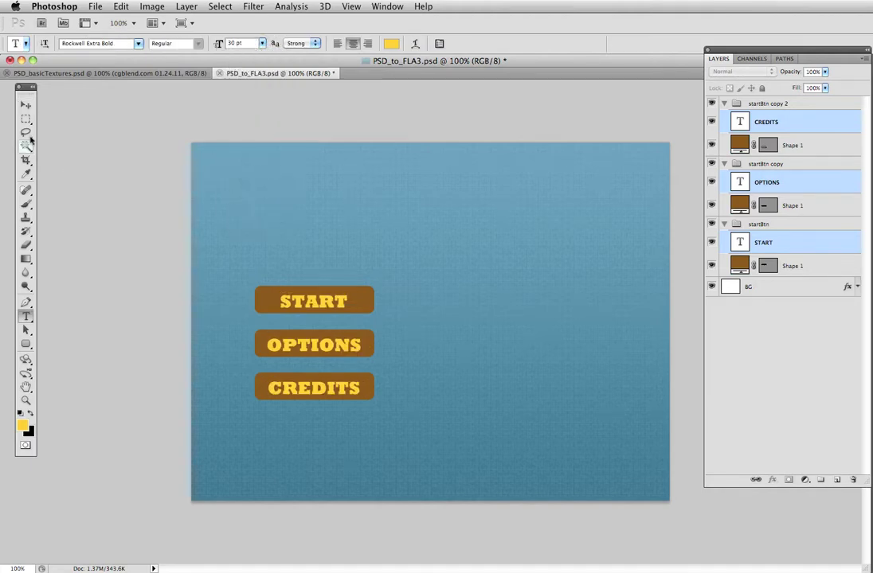
pyautogui.click(26, 108)
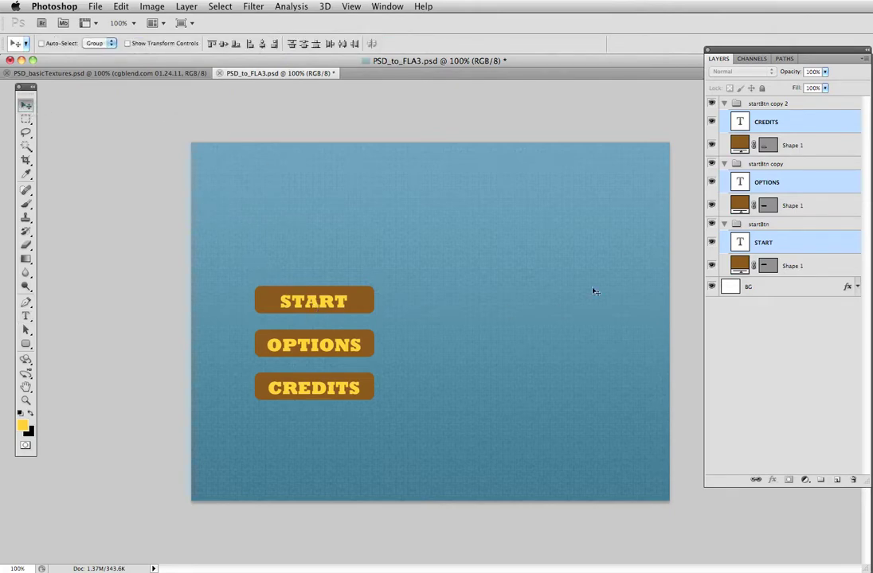
# Collapse the three button groups and move them together to the upper-right area of the canvas
pyautogui.click(754, 103)
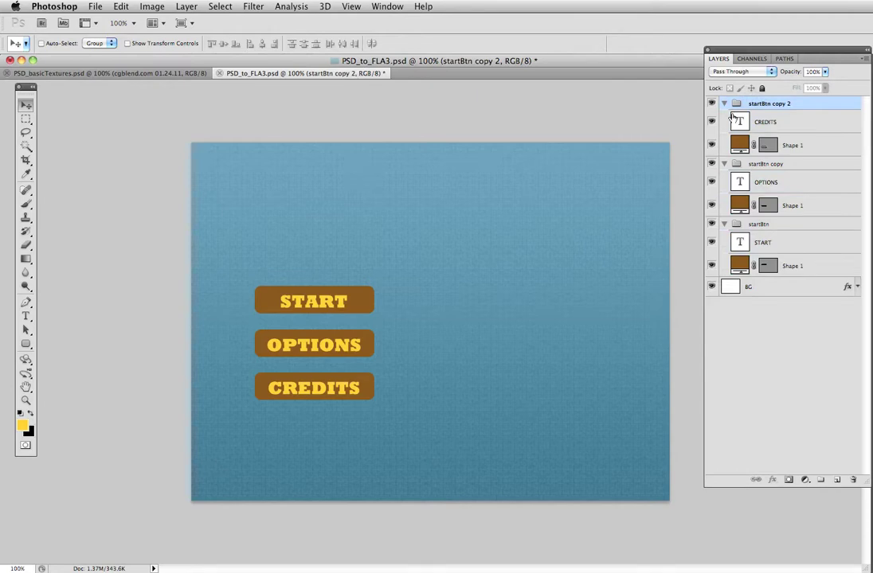
pyautogui.click(723, 163)
pyautogui.click(724, 104)
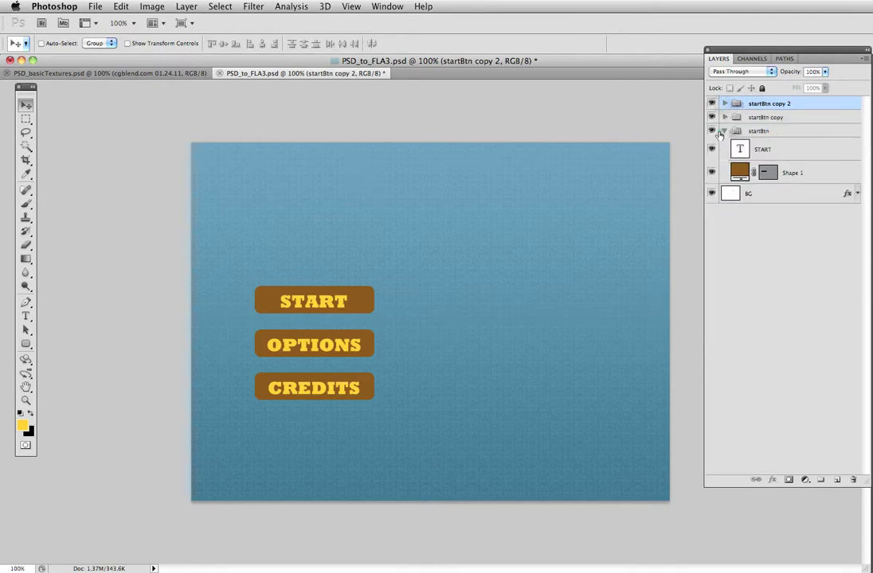
pyautogui.click(723, 131)
pyautogui.keyDown('shift'); pyautogui.click(756, 131); pyautogui.keyUp('shift')
pyautogui.moveTo(746, 130); pyautogui.dragTo(759, 98)
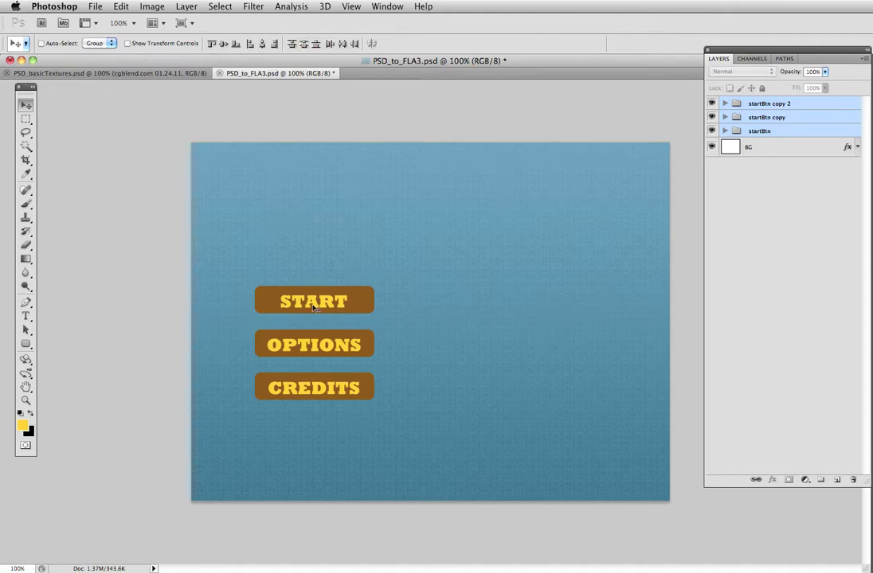
pyautogui.moveTo(316, 308); pyautogui.dragTo(559, 216)
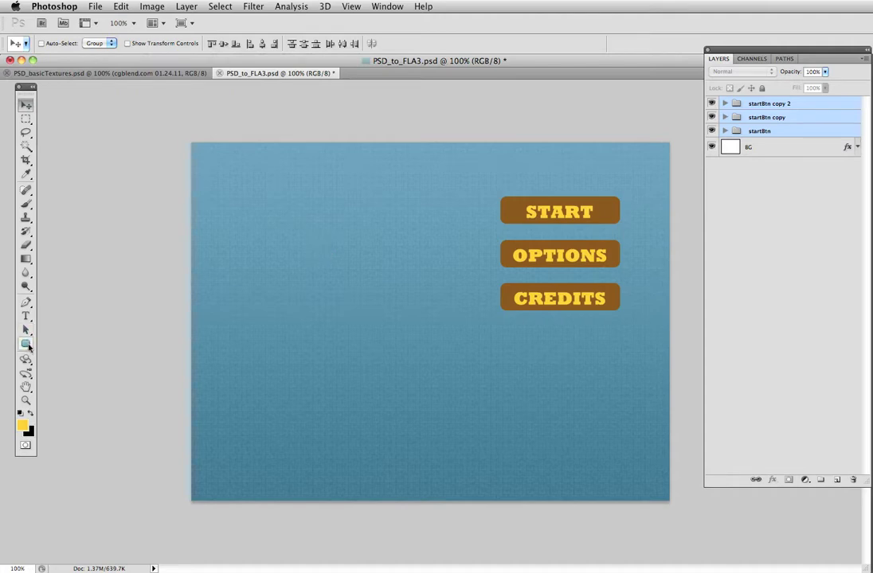
# Draw a yellow Hourglass custom shape on the canvas and position it to the left of the three buttons
pyautogui.click(28, 345)
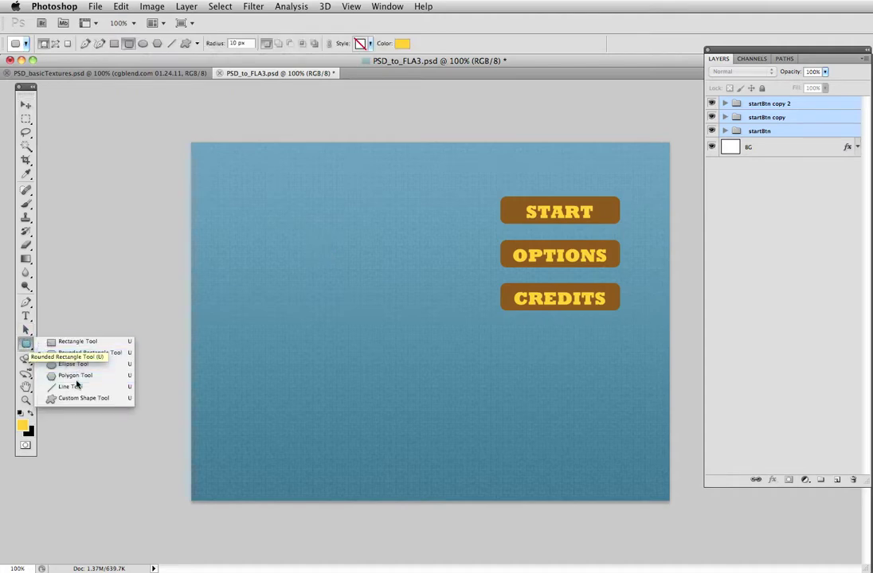
pyautogui.click(84, 398)
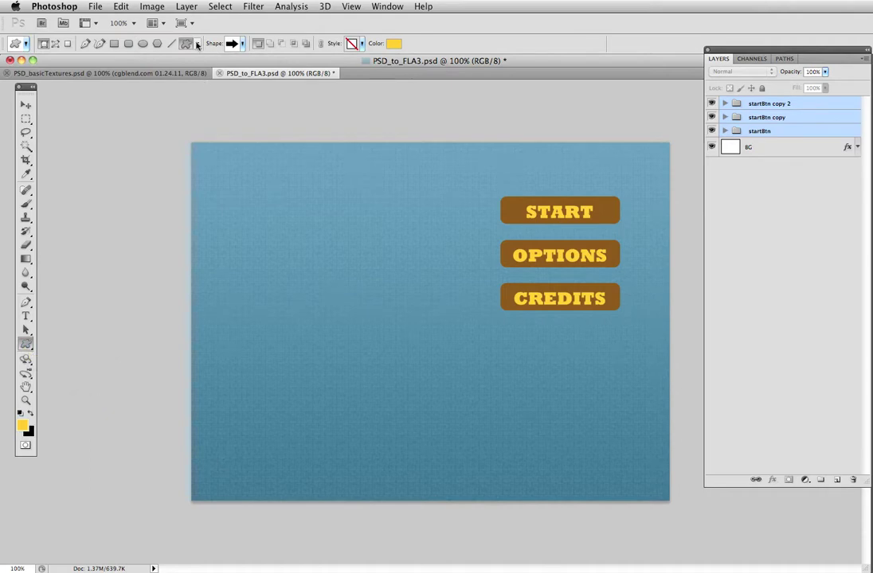
pyautogui.click(237, 44)
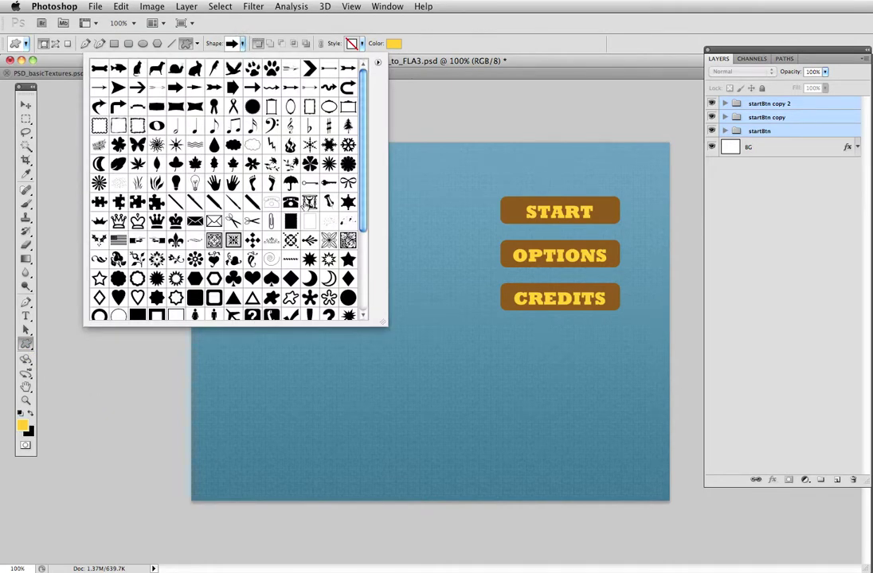
pyautogui.doubleClick(309, 202)
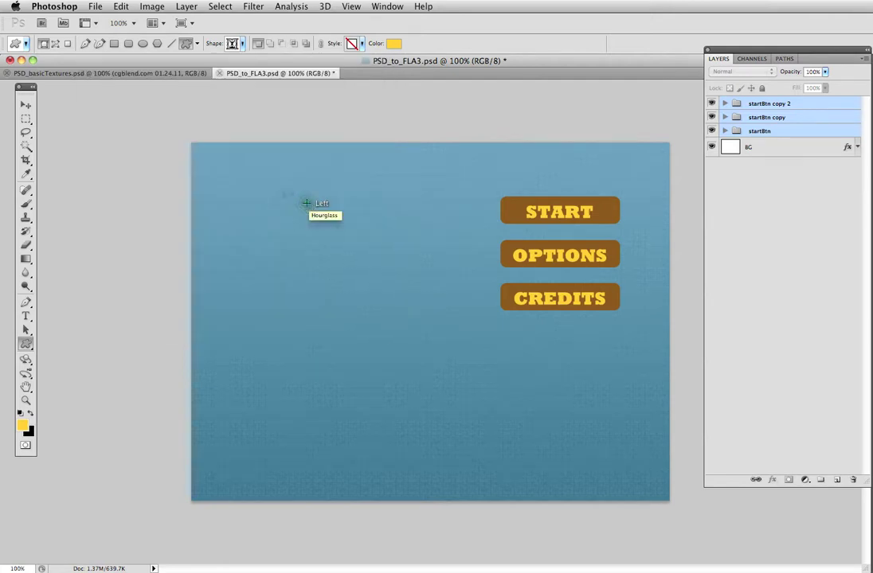
pyautogui.moveTo(355, 397); pyautogui.dragTo(430, 416)
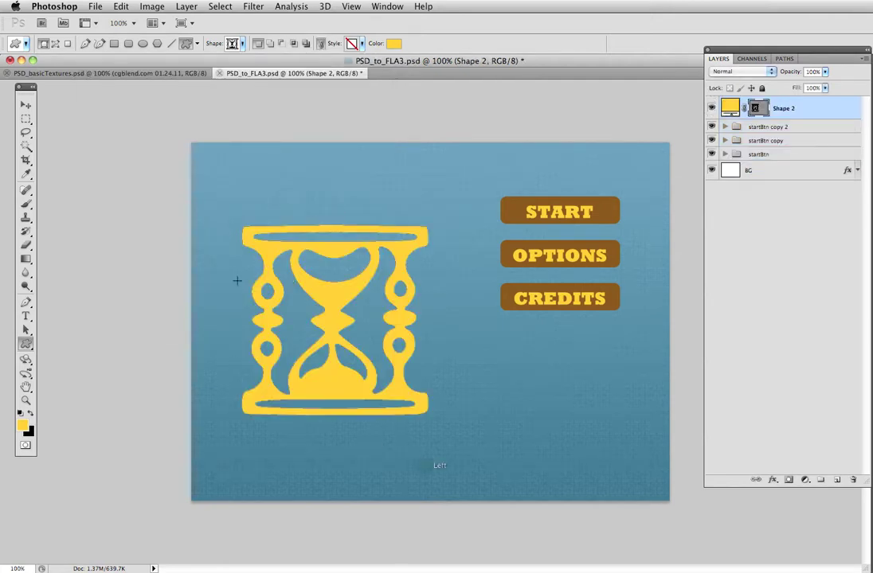
pyautogui.click(26, 105)
pyautogui.moveTo(380, 304); pyautogui.dragTo(377, 289)
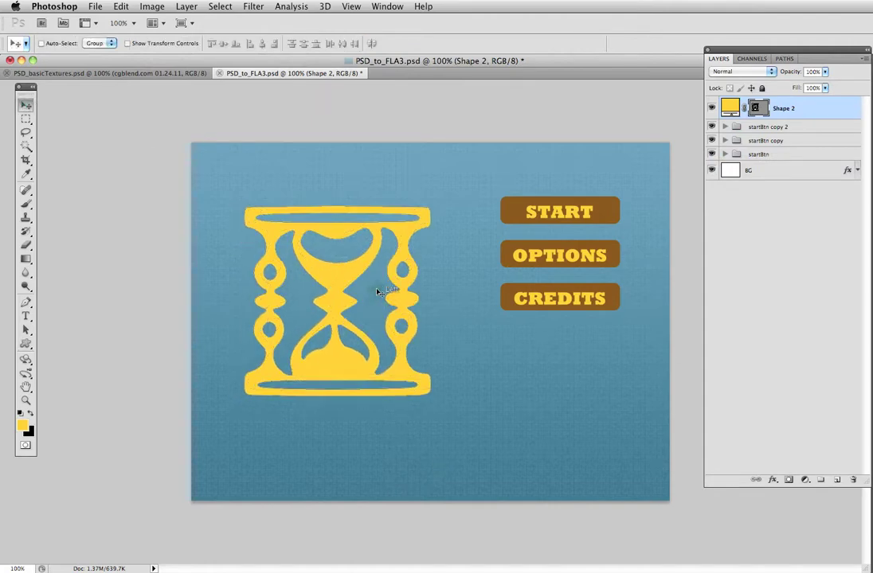
pyautogui.moveTo(326, 284)
pyautogui.mouseDown()
pyautogui.moveTo(330, 301)
pyautogui.moveTo(329, 278)
pyautogui.mouseUp()
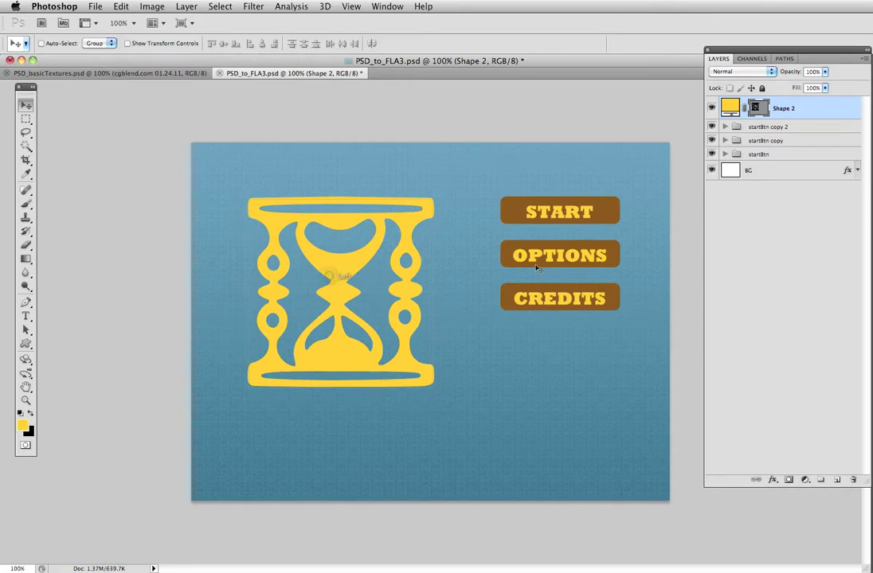
# Add a default Drop Shadow and an Outer Glow with 12% spread and 21 px size to the hourglass layer
pyautogui.doubleClick(842, 111)
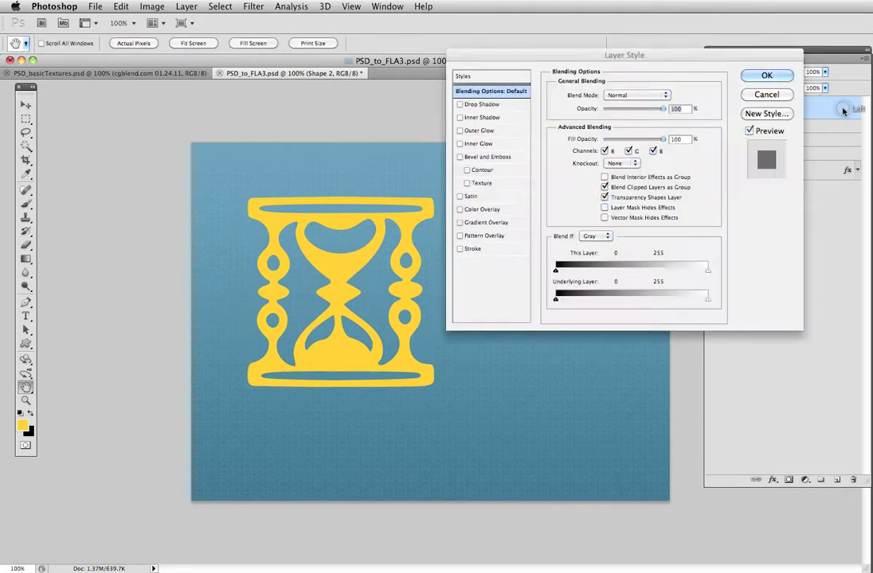
pyautogui.click(465, 105)
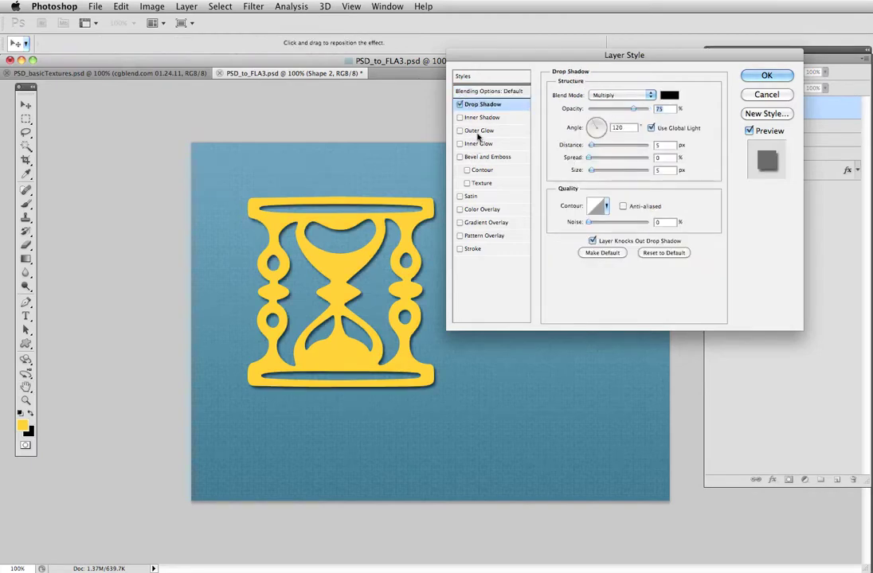
pyautogui.click(478, 134)
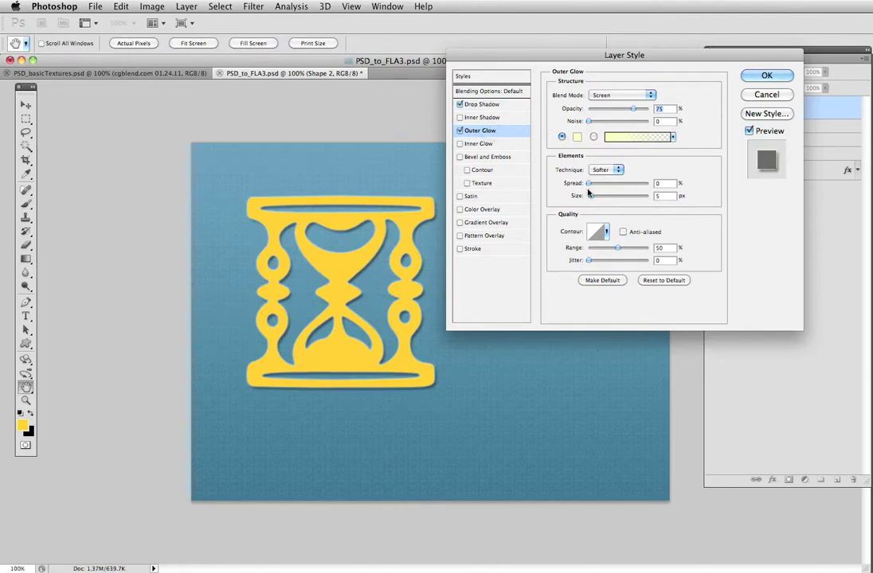
pyautogui.moveTo(588, 184)
pyautogui.mouseDown()
pyautogui.moveTo(598, 184)
pyautogui.moveTo(595, 200)
pyautogui.moveTo(591, 188)
pyautogui.mouseUp()
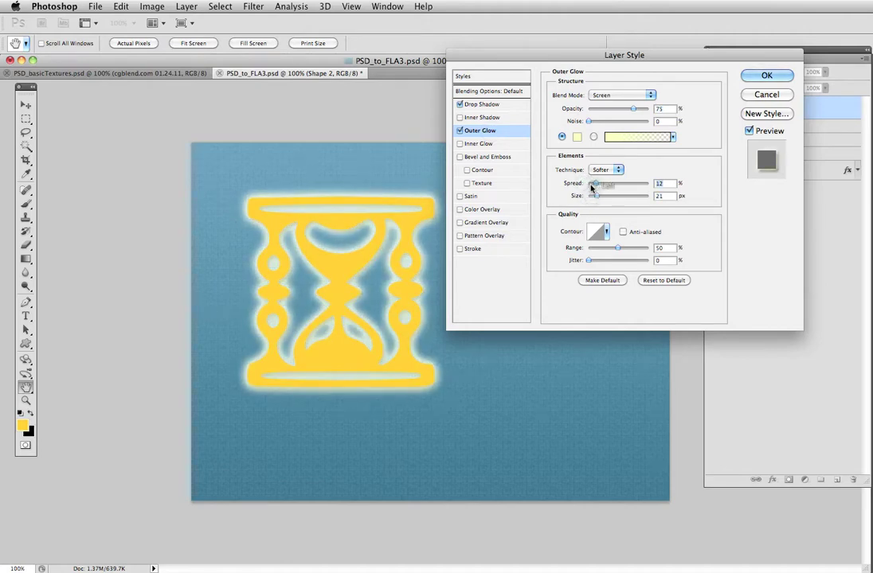
# Add Bevel and Emboss to the hourglass with 20% highlight opacity and 46% shadow opacity, and apply the layer style
pyautogui.click(469, 157)
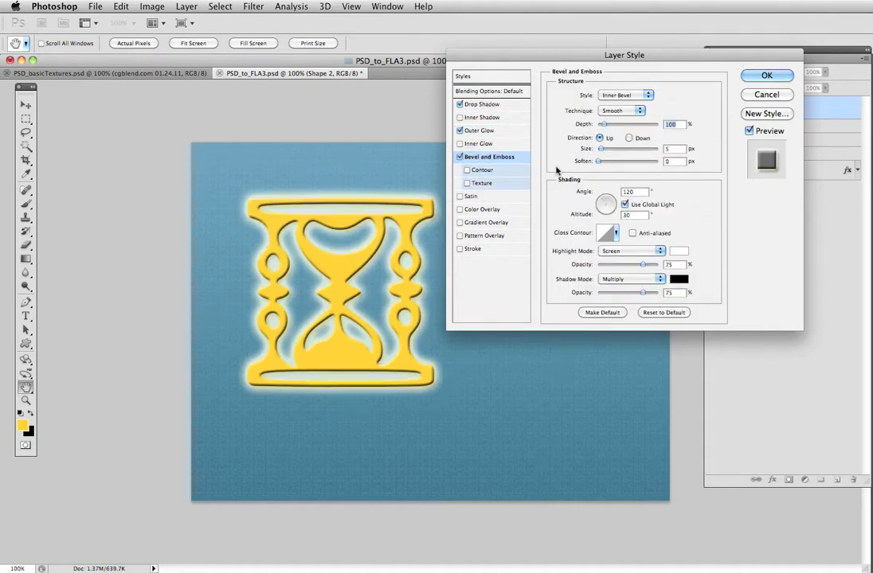
pyautogui.moveTo(642, 265); pyautogui.dragTo(622, 298)
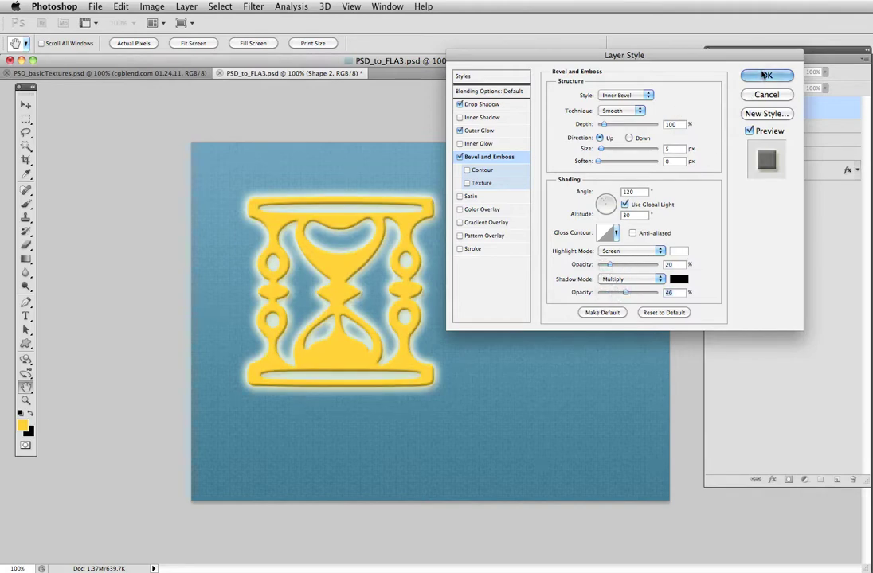
pyautogui.click(765, 75)
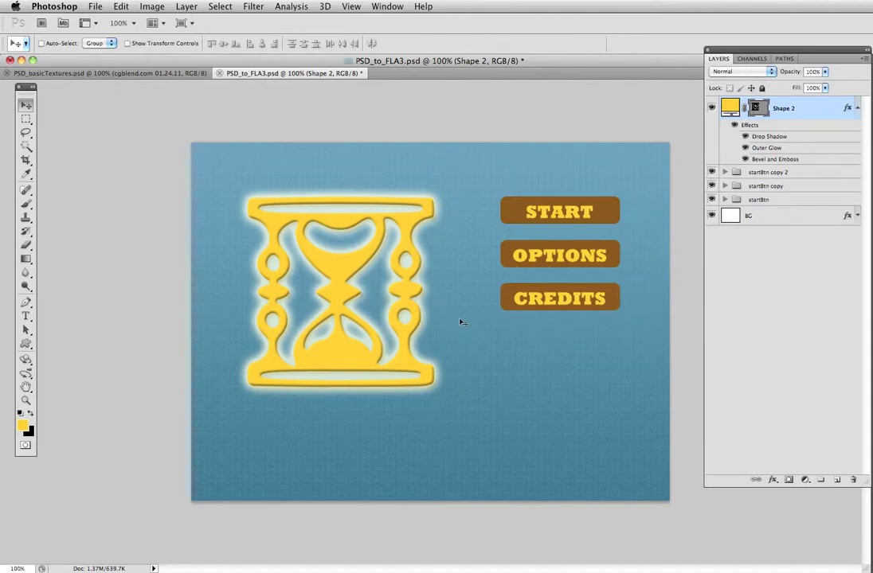
# Add the text GAME TITLE HERE, scale it proportionally to about 833%, and place it below the hourglass near the canvas's lower edge
pyautogui.press('t')
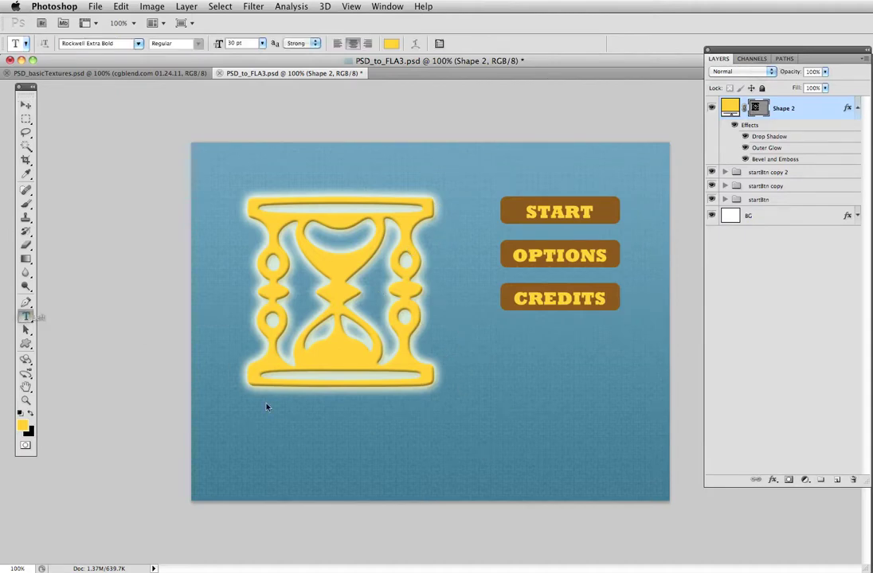
pyautogui.click(247, 450)
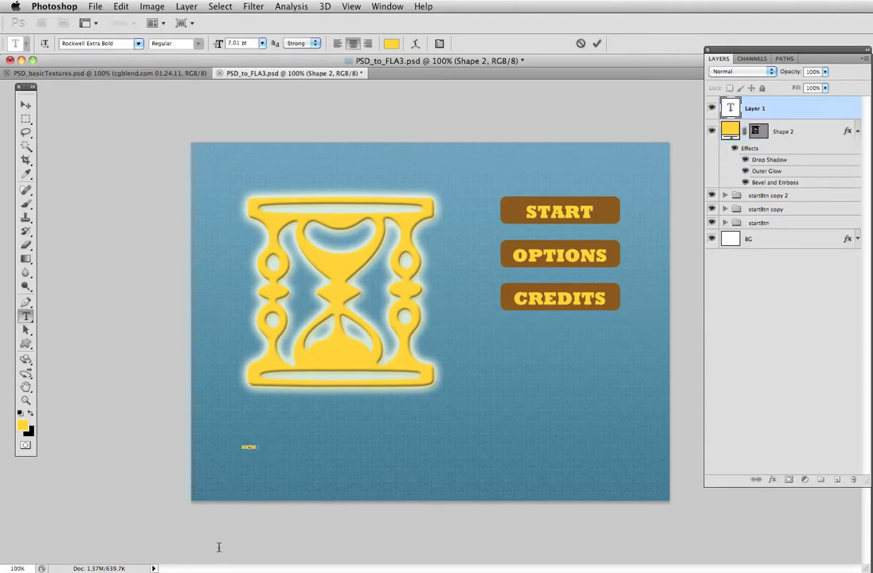
pyautogui.write('GAME TITLE HERE')
pyautogui.click(25, 105)
pyautogui.press('super+t')
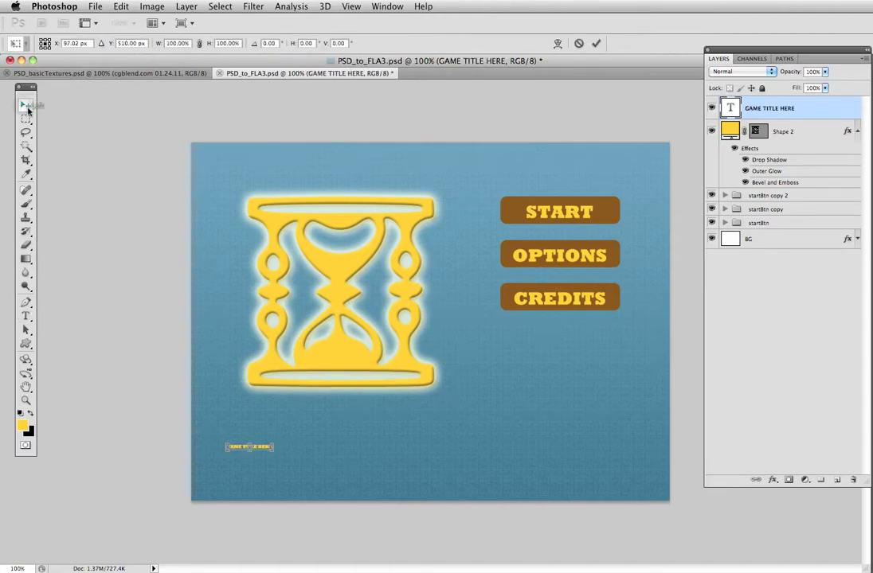
pyautogui.moveTo(272, 442); pyautogui.dragTo(599, 413)
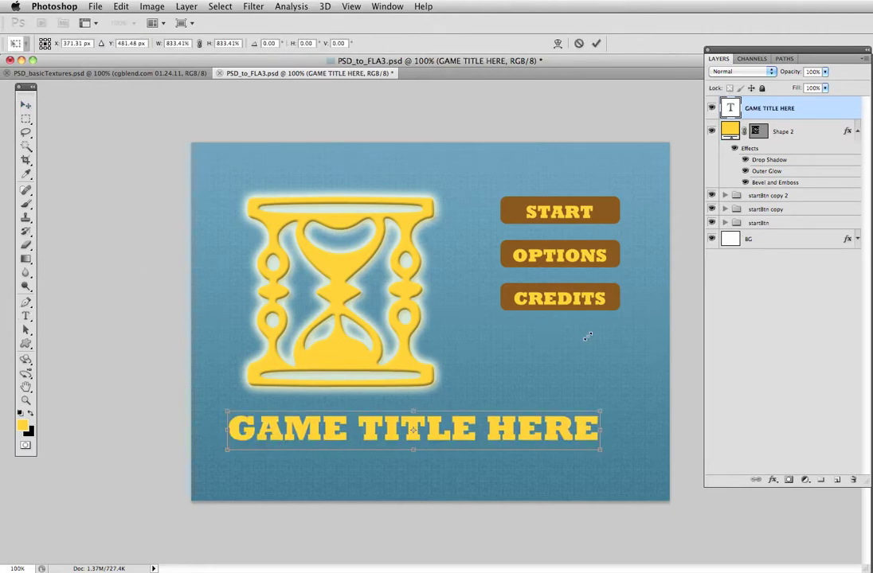
pyautogui.moveTo(494, 429); pyautogui.dragTo(512, 447)
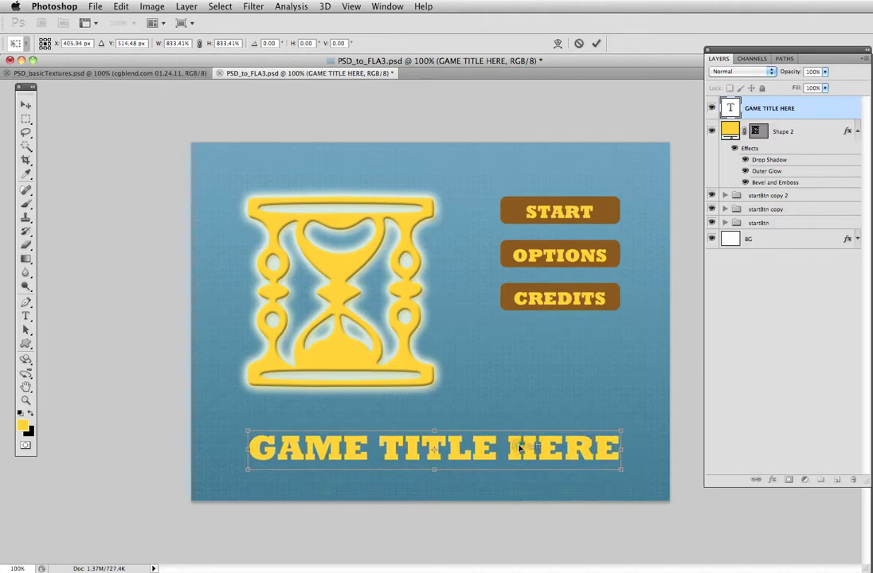
pyautogui.press('Return')
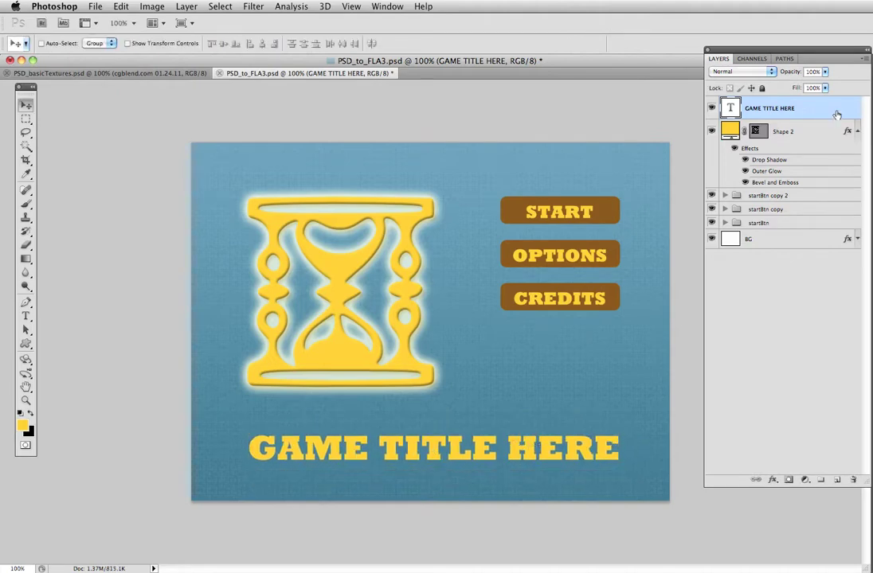
# Style the title text with a Drop Shadow (distance 11 px, spread 3%, size 10 px) and a Bevel and Emboss of reduced size
pyautogui.doubleClick(836, 109)
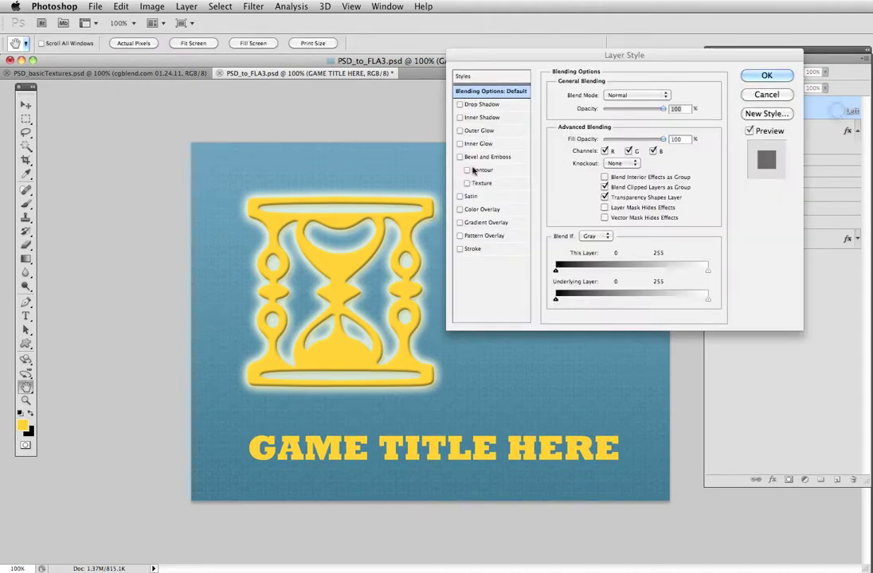
pyautogui.click(483, 105)
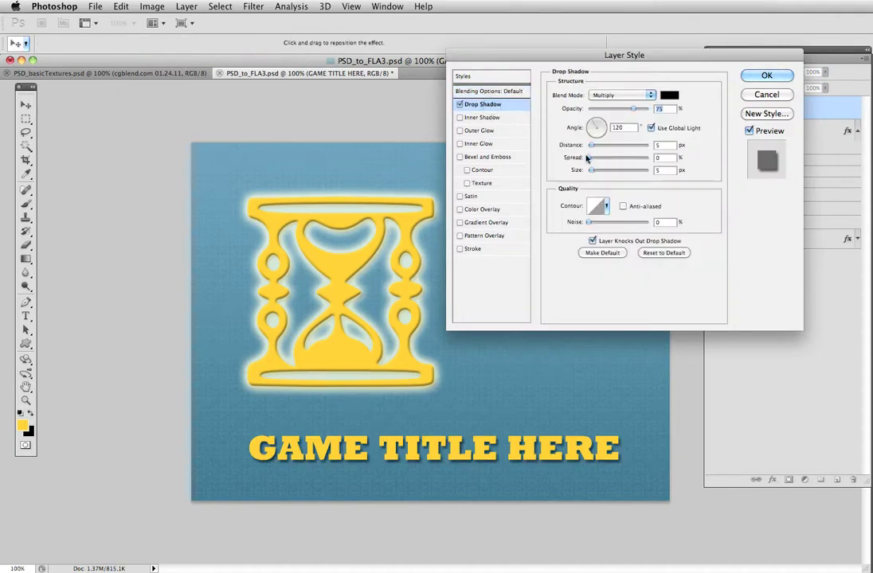
pyautogui.moveTo(591, 146)
pyautogui.mouseDown()
pyautogui.moveTo(590, 171)
pyautogui.moveTo(589, 160)
pyautogui.mouseUp()
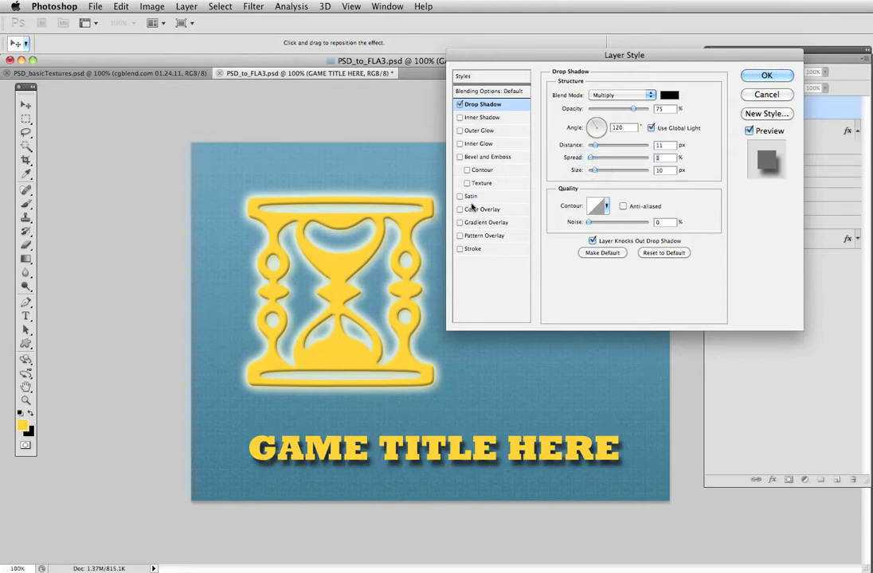
pyautogui.click(478, 158)
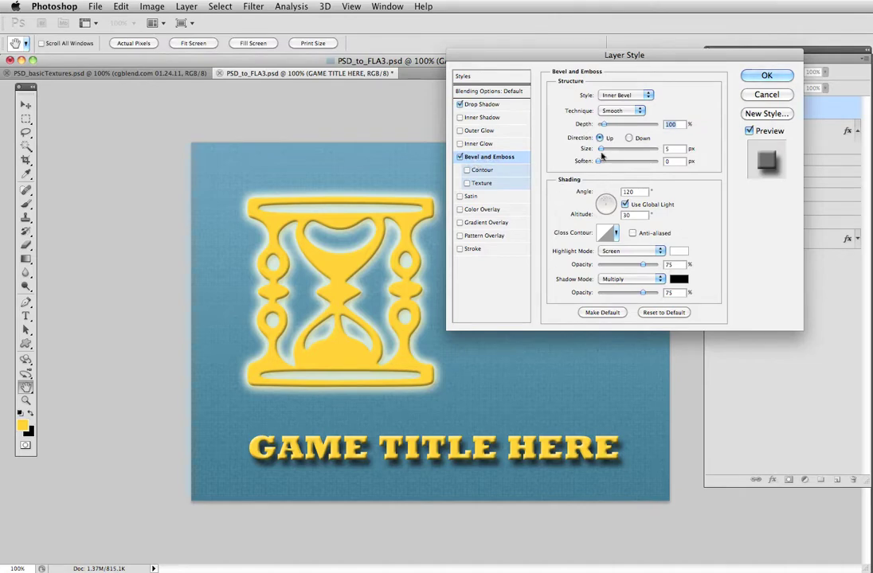
pyautogui.moveTo(601, 151); pyautogui.dragTo(594, 153)
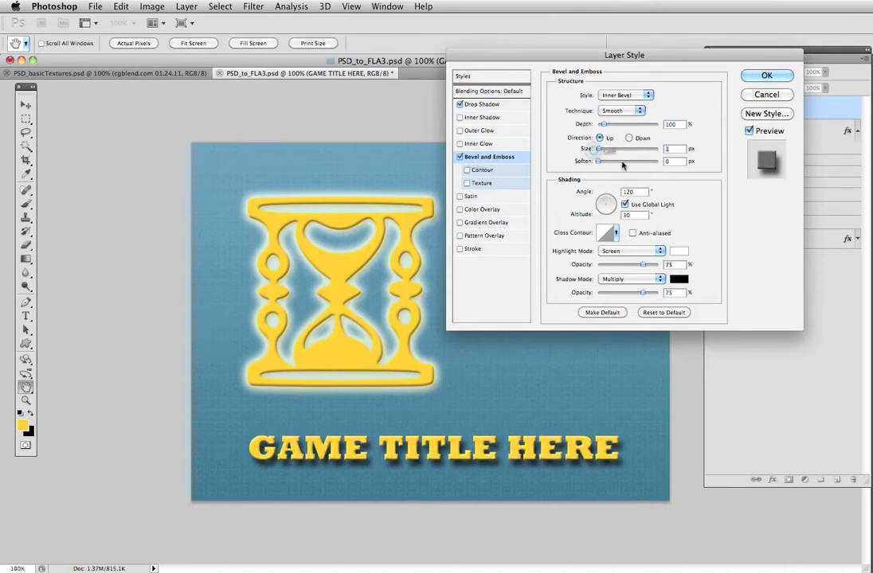
pyautogui.click(765, 76)
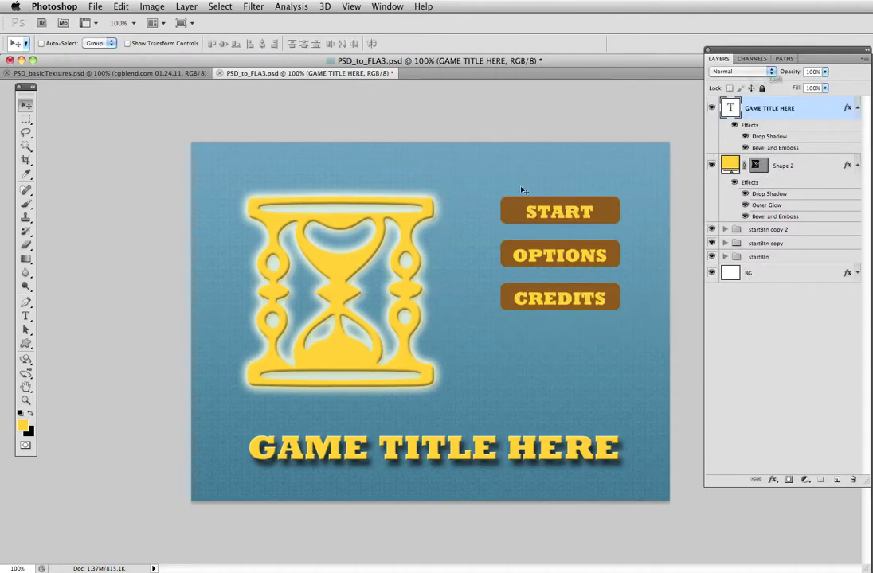
# Rename the hourglass's Shape 2 layer to picMc and save the document
pyautogui.click(758, 230)
pyautogui.keyDown('shift'); pyautogui.click(763, 257); pyautogui.keyUp('shift')
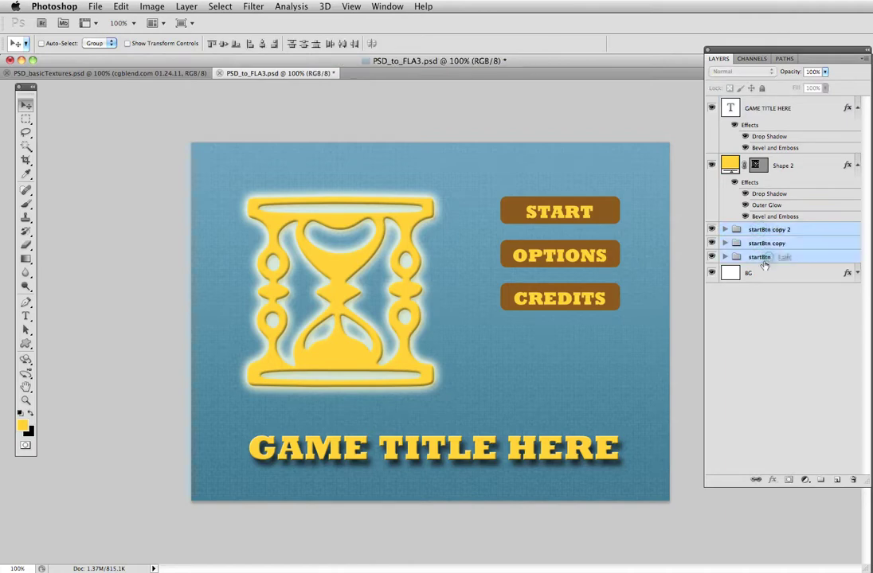
pyautogui.doubleClick(779, 166)
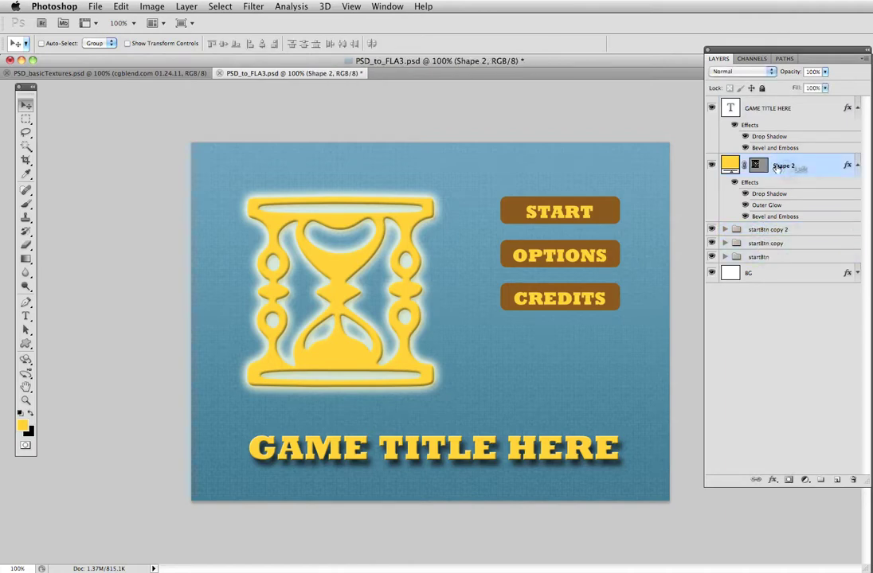
pyautogui.press('BackSpace')
pyautogui.click(766, 109)
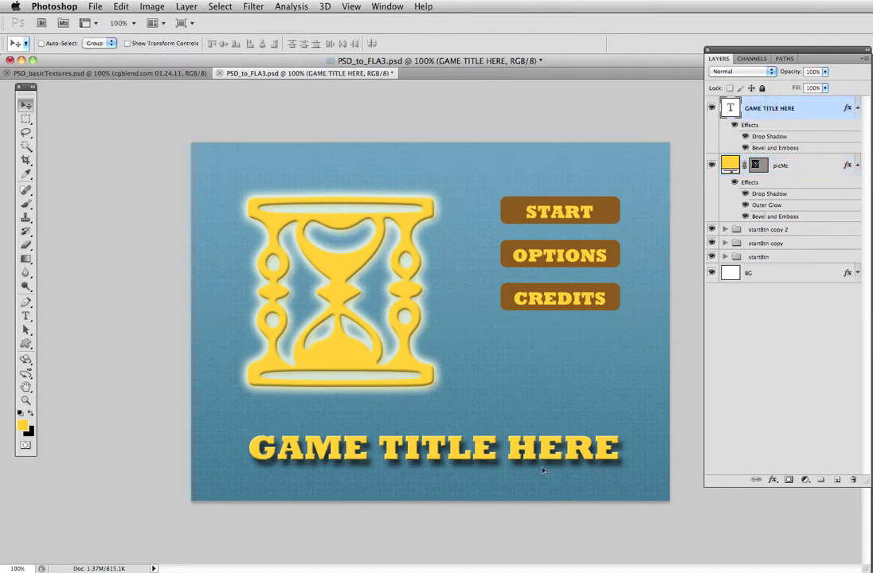
pyautogui.click(95, 7)
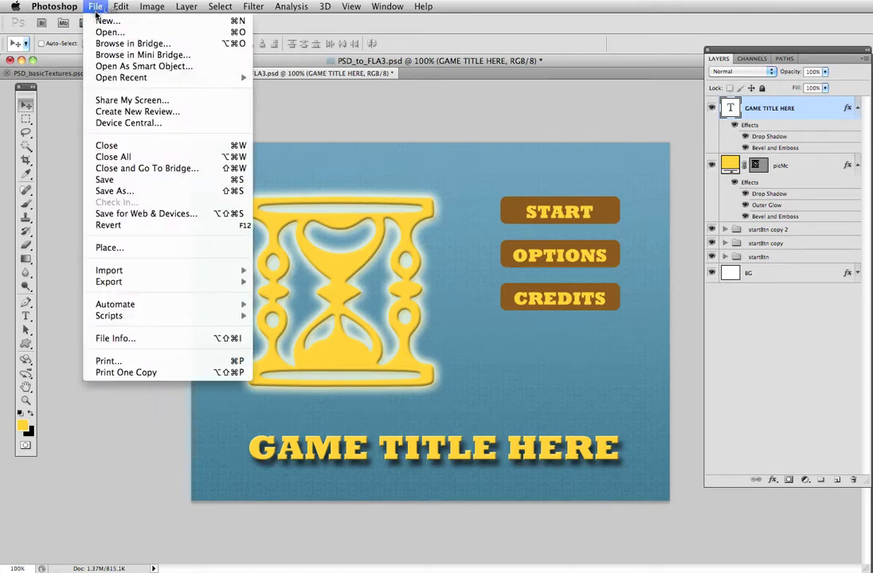
pyautogui.click(135, 181)
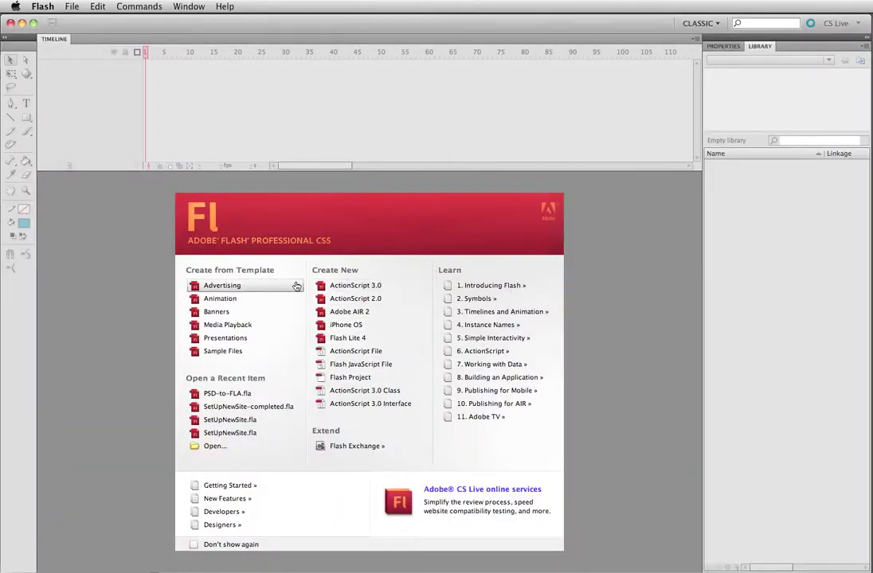
# Create an ActionScript 3.0 document in Flash and save it as PSD-to-FLA3.fla in the PSD-to-FLA folder
pyautogui.click(352, 289)
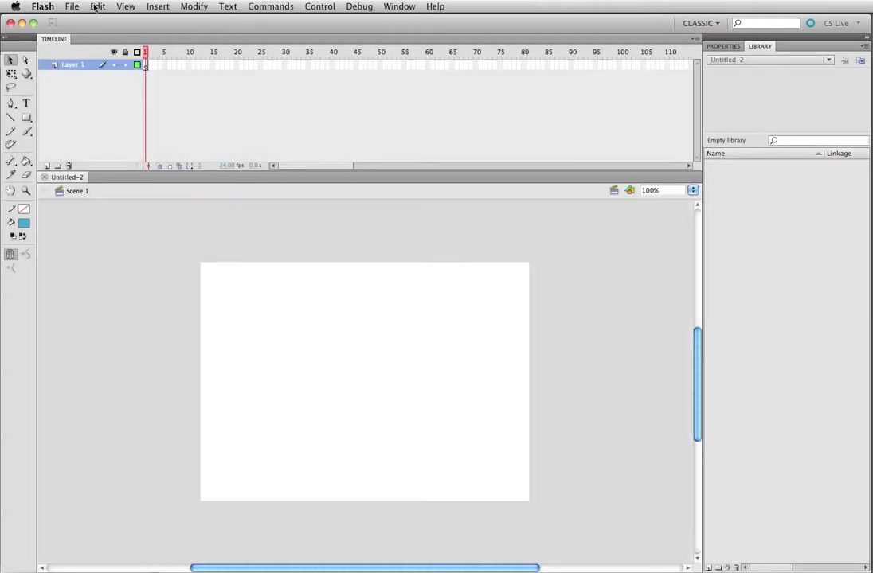
pyautogui.click(95, 6)
pyautogui.moveTo(71, 7)
pyautogui.click(90, 108)
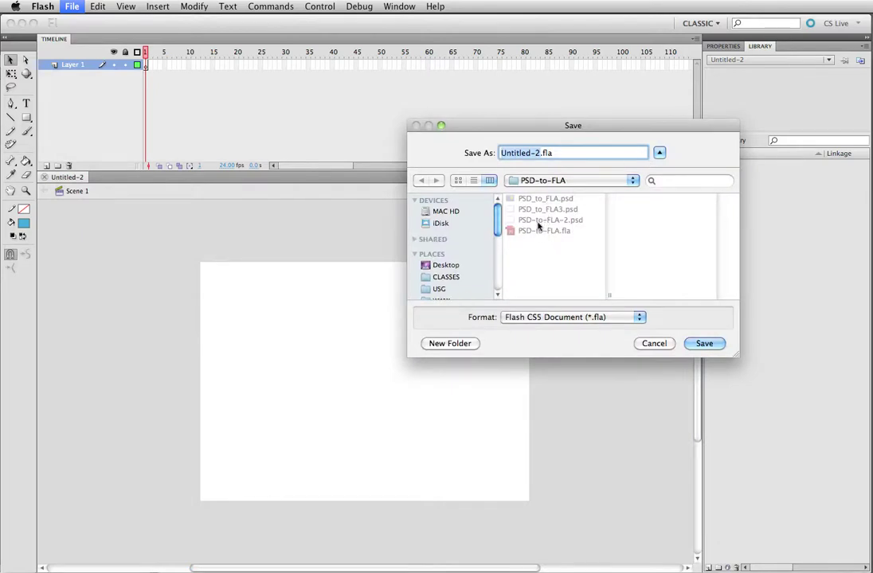
pyautogui.write('PSD-to-FLA')
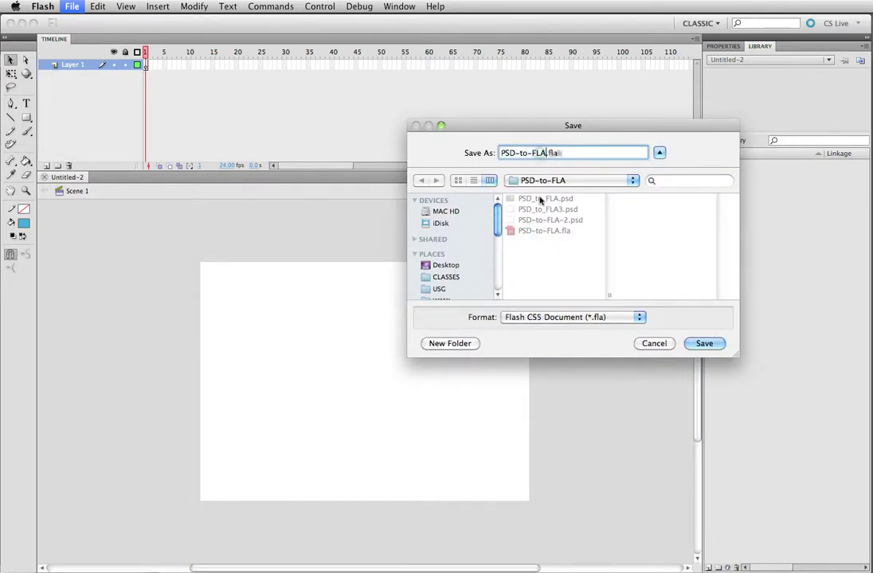
pyautogui.write('3')
pyautogui.press('Return')
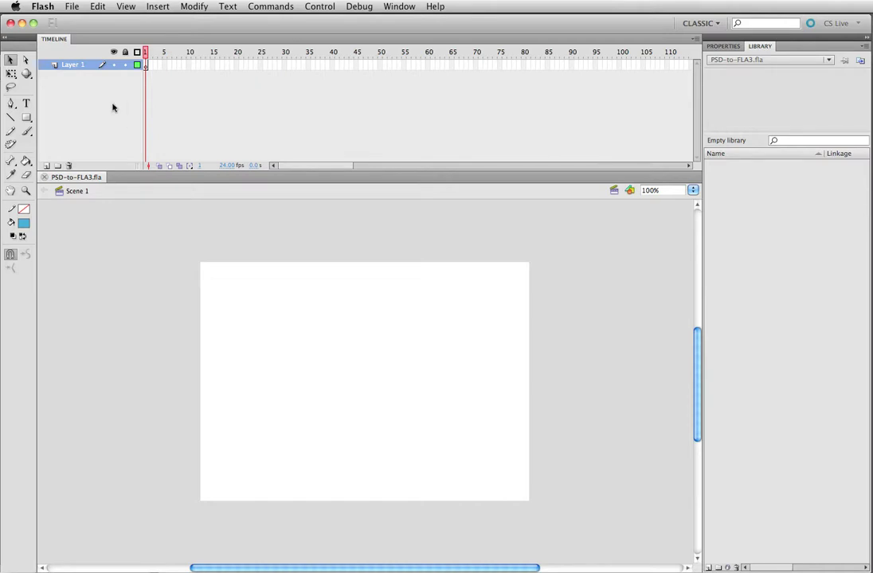
# Start importing PSD_to_FLA3.psd from the PSD-to-FLA folder to the stage
pyautogui.click(71, 7)
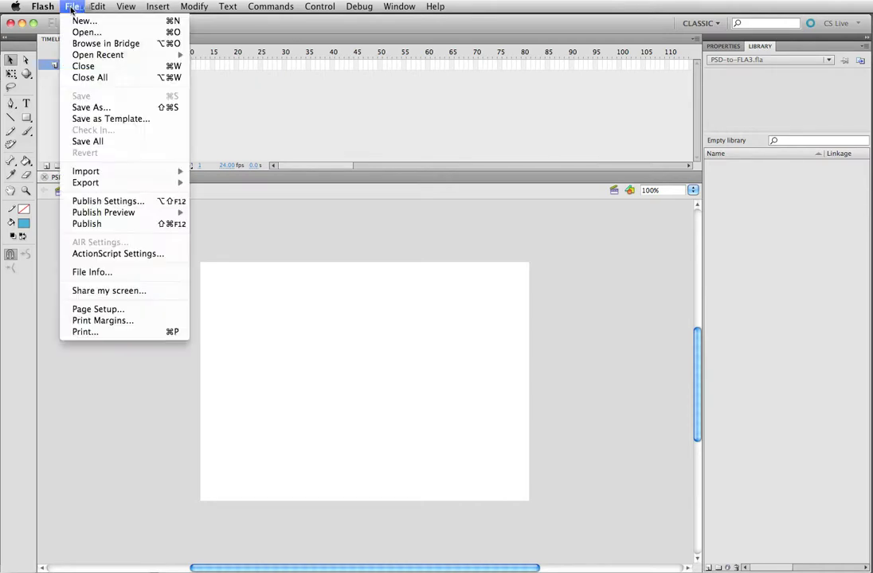
pyautogui.moveTo(112, 174)
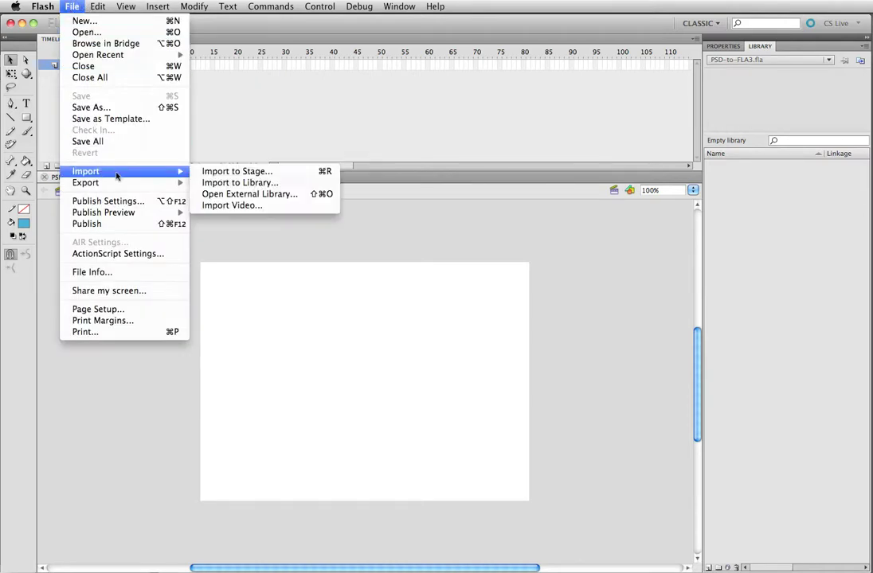
pyautogui.click(317, 173)
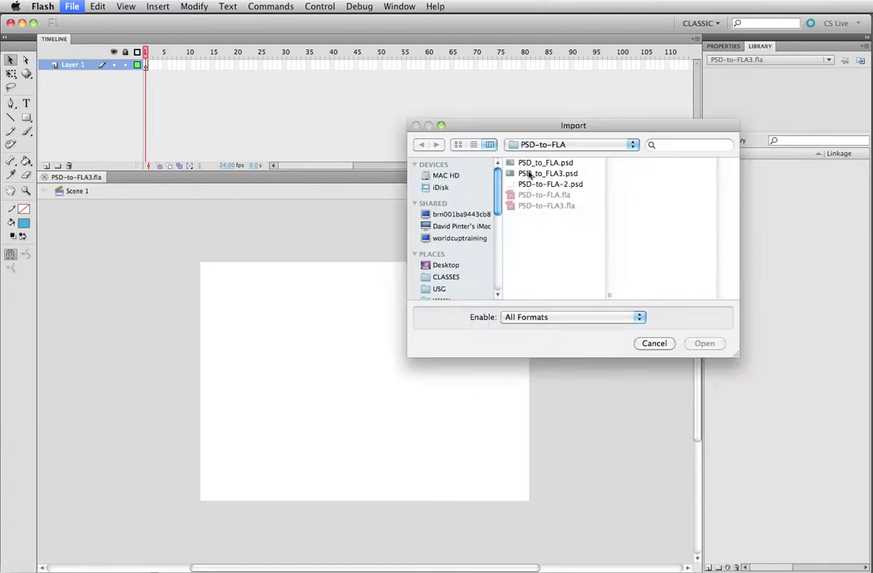
pyautogui.click(548, 174)
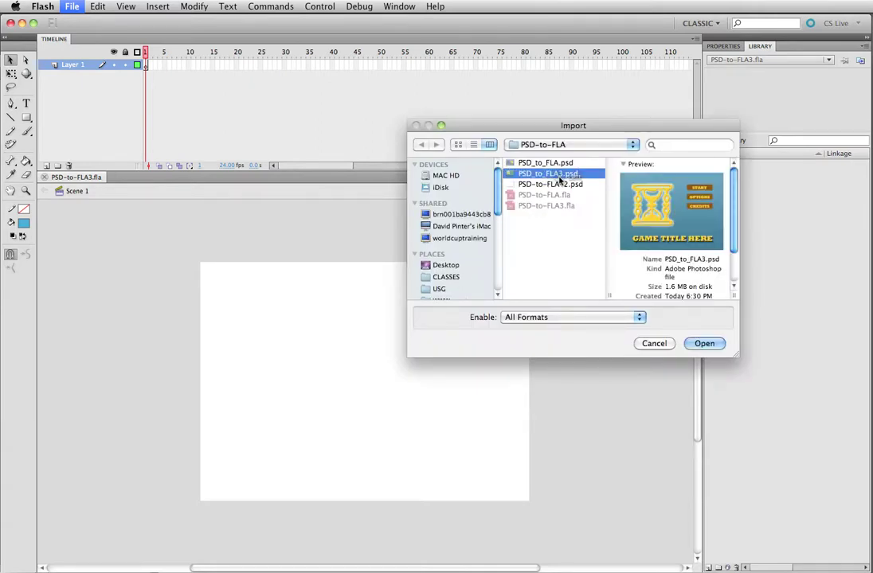
pyautogui.click(696, 350)
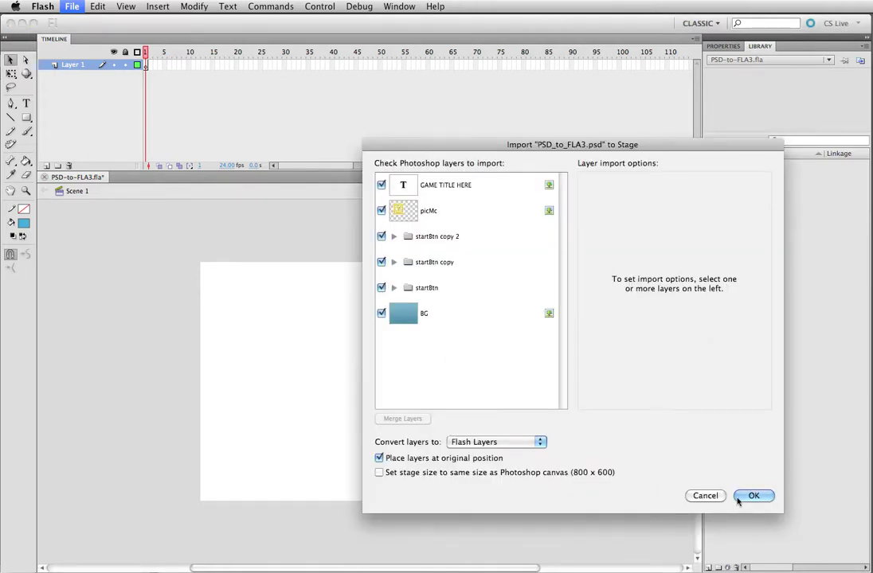
pyautogui.moveTo(511, 149); pyautogui.dragTo(382, 93)
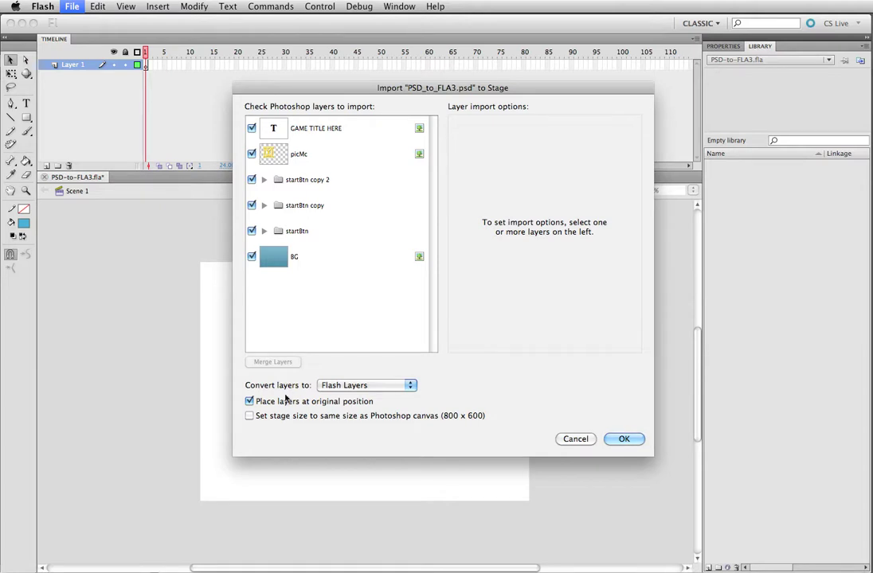
# Set the import to convert layers to Flash Layers and match the stage size to the 800 x 600 Photoshop canvas
pyautogui.click(325, 385)
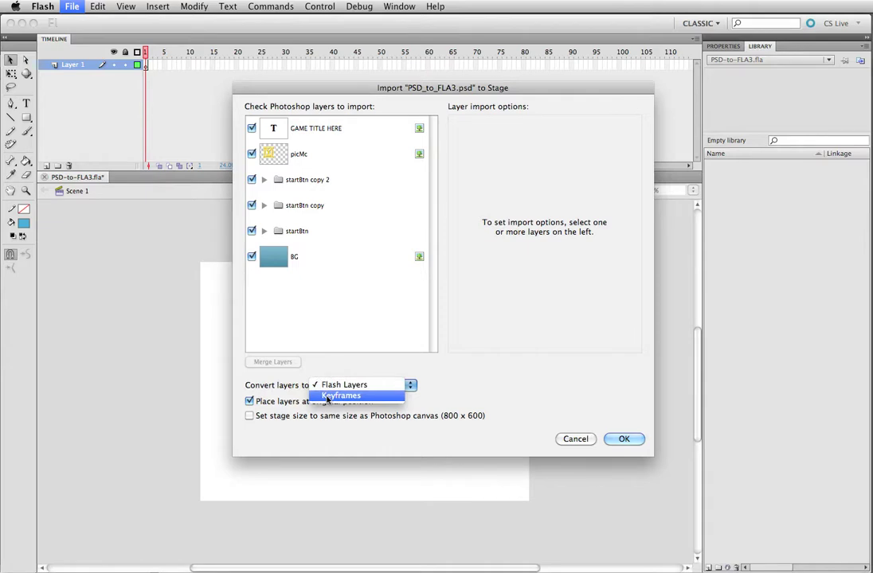
pyautogui.click(325, 389)
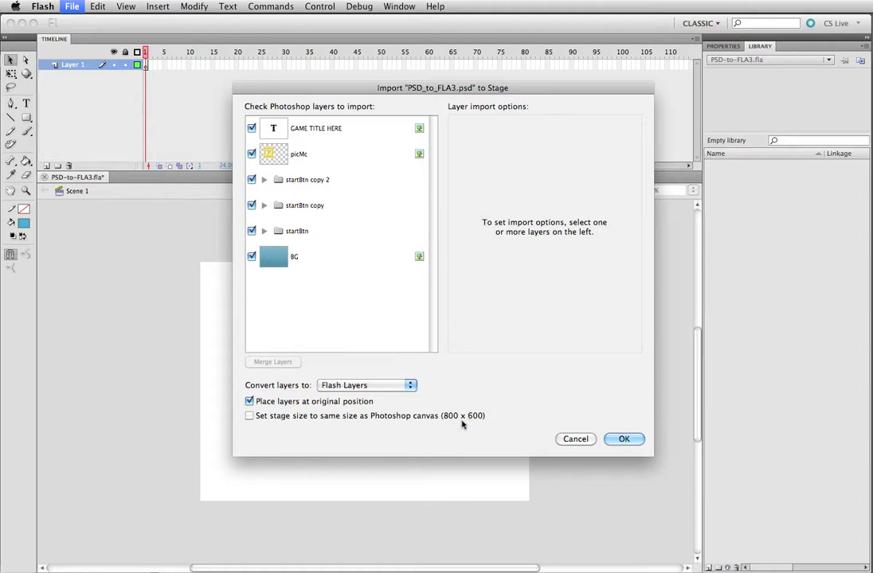
pyautogui.click(249, 415)
# Try excluding the BG layer from the import and include it again
pyautogui.click(311, 257)
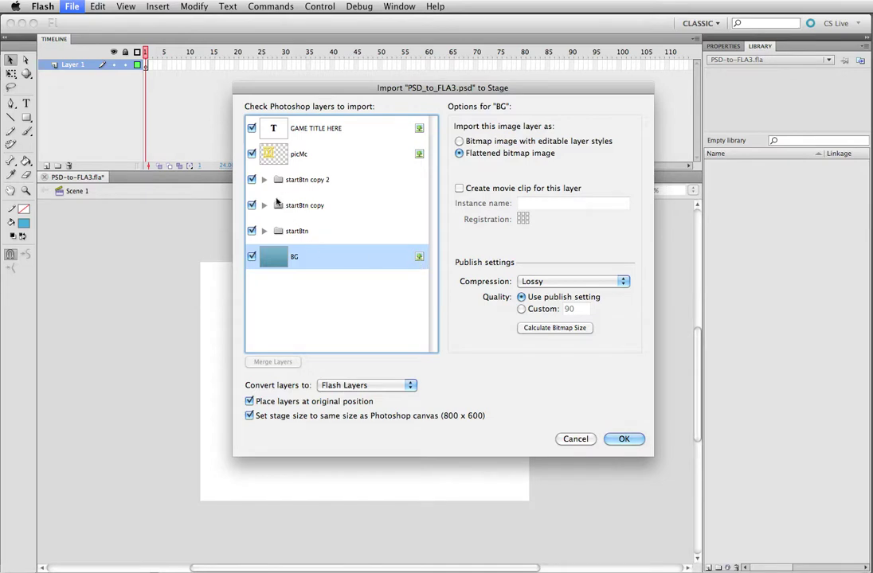
pyautogui.click(251, 256)
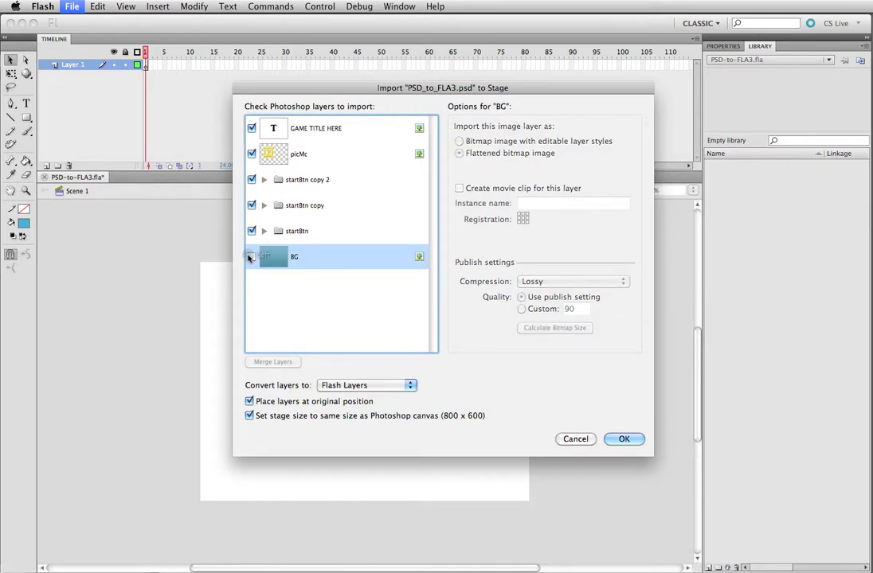
pyautogui.click(252, 256)
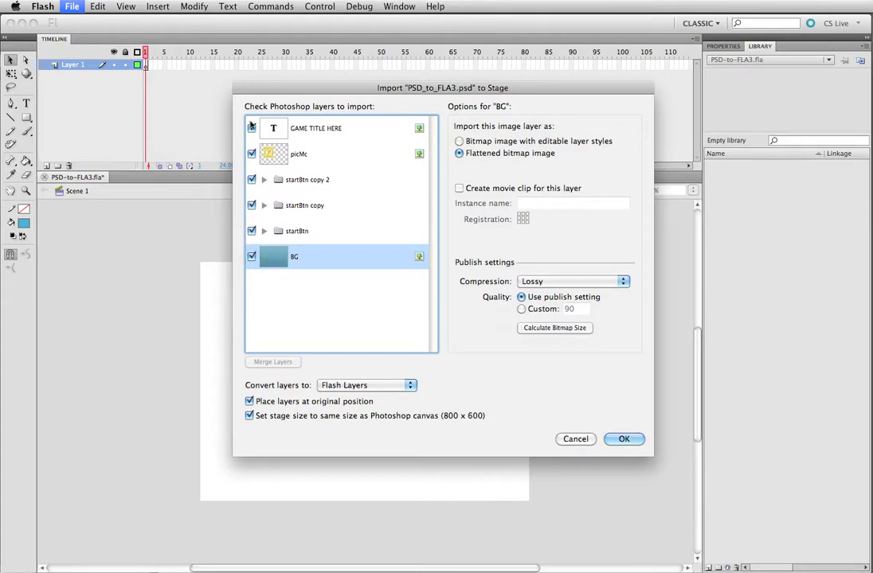
pyautogui.click(252, 255)
pyautogui.click(252, 256)
# Create a movie clip for the startBtn group with instance name startBtn, and expand the group
pyautogui.click(306, 230)
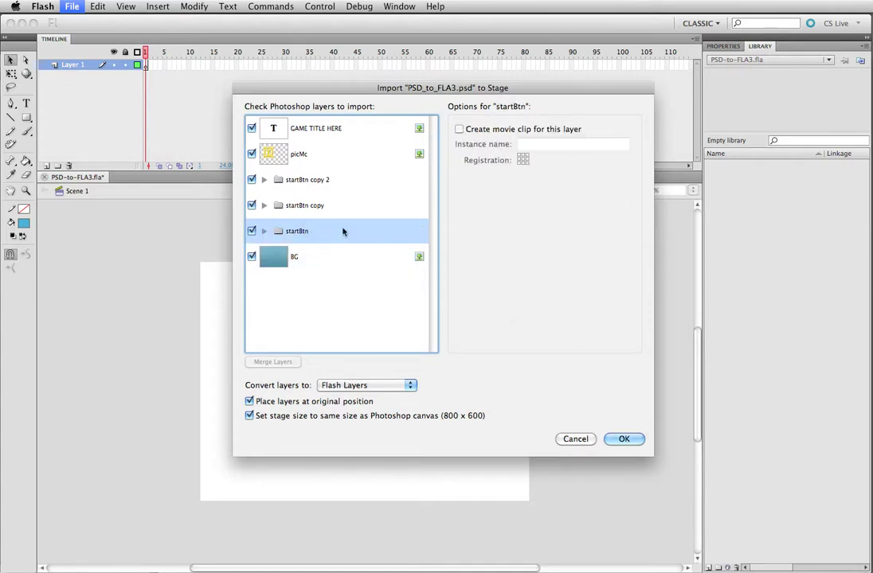
pyautogui.click(458, 129)
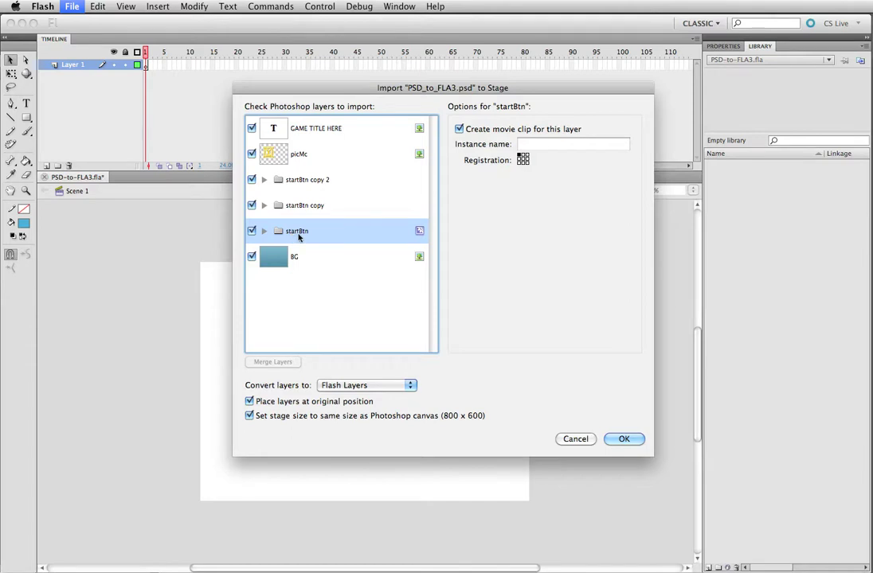
pyautogui.click(564, 145)
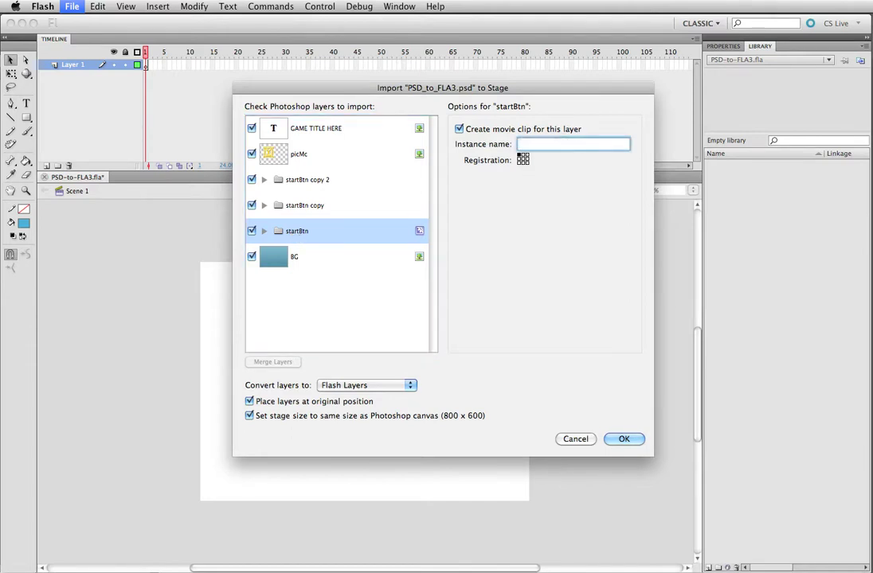
pyautogui.write('startBtn')
pyautogui.click(263, 231)
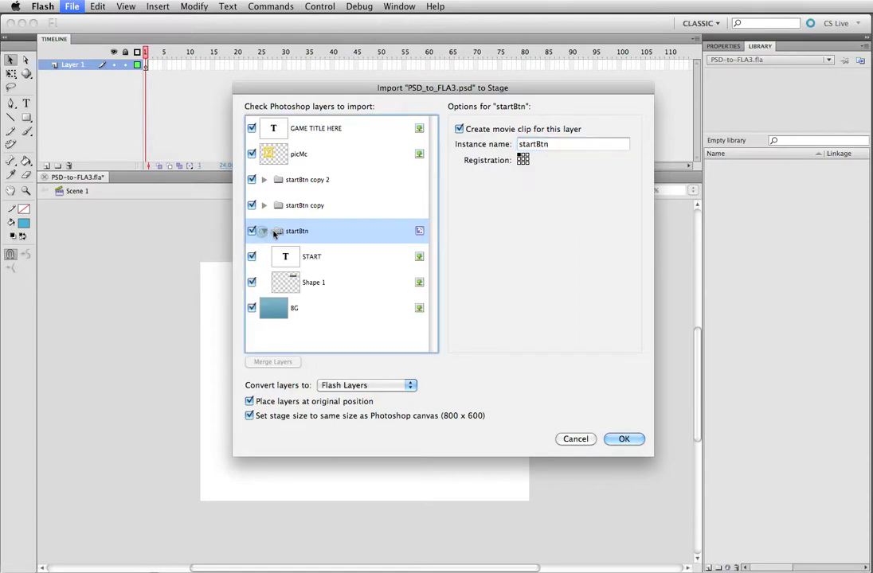
# Try importing the START text layer as vector outlines, flattened bitmap image and editable text
pyautogui.click(334, 258)
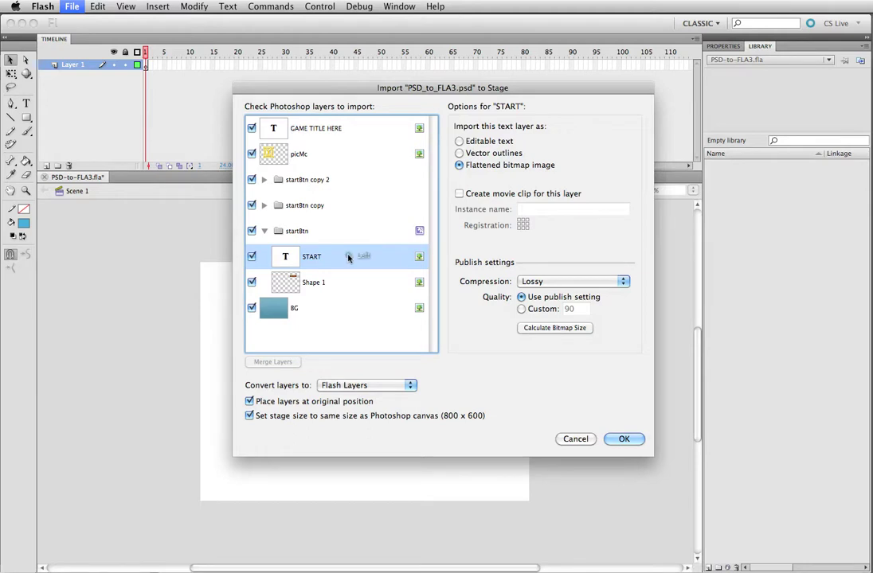
pyautogui.click(459, 141)
pyautogui.click(459, 153)
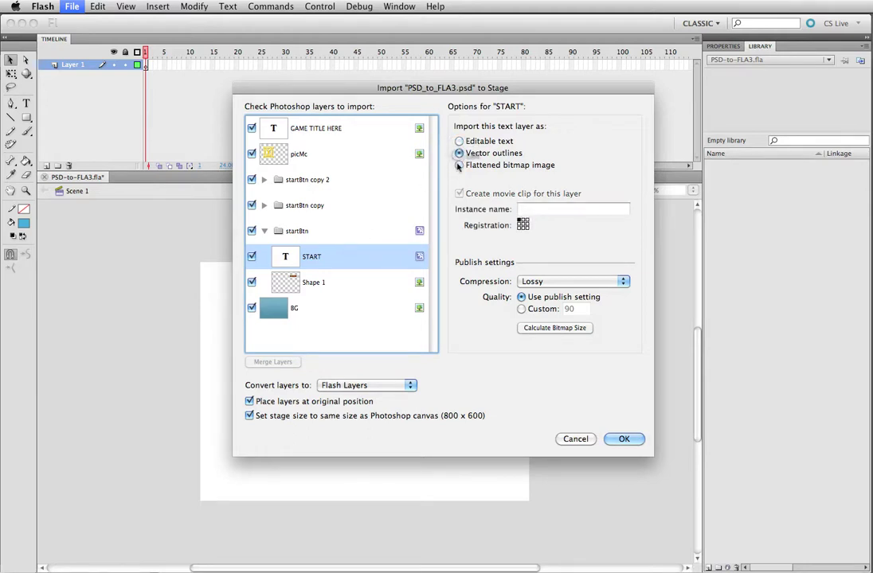
pyautogui.click(458, 164)
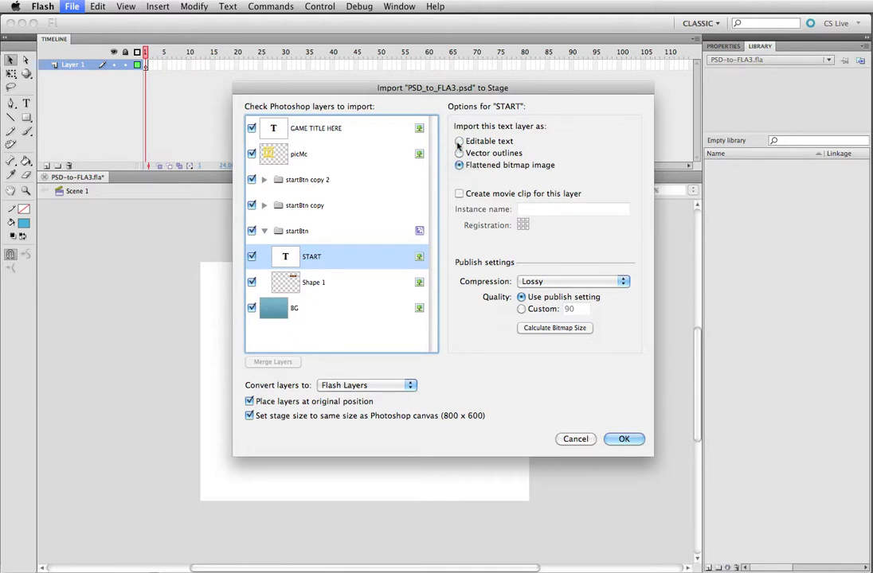
pyautogui.click(459, 141)
# Try the editable paths and layer styles option for startBtn's Shape 1 layer, and return it to flattened bitmap image
pyautogui.click(343, 285)
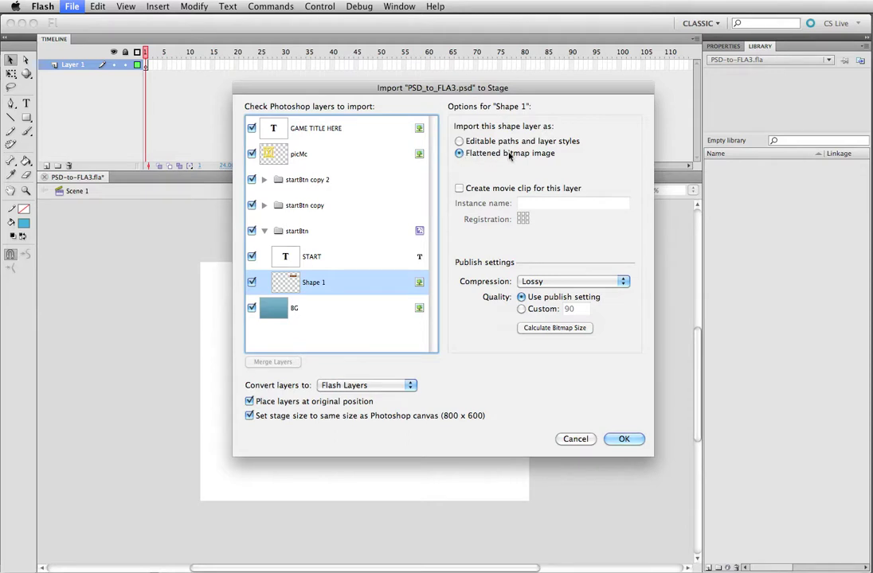
pyautogui.click(473, 141)
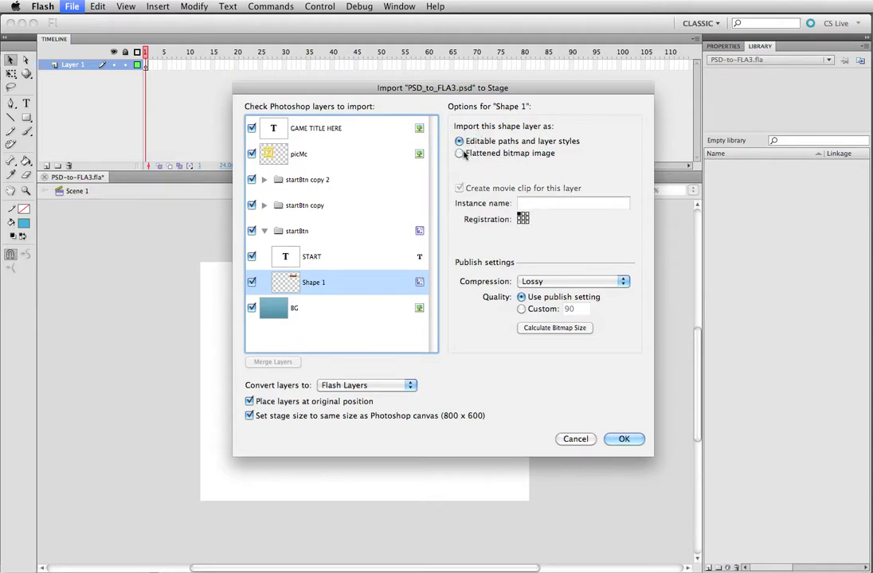
pyautogui.click(470, 153)
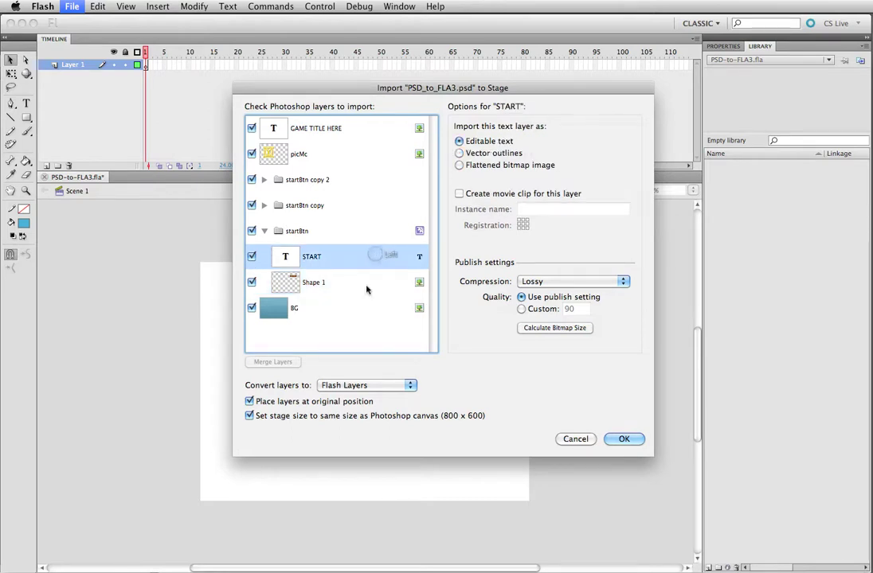
# Set the START text layer to import as a flattened bitmap image and check the Shape 1 layer's import option
pyautogui.click(328, 233)
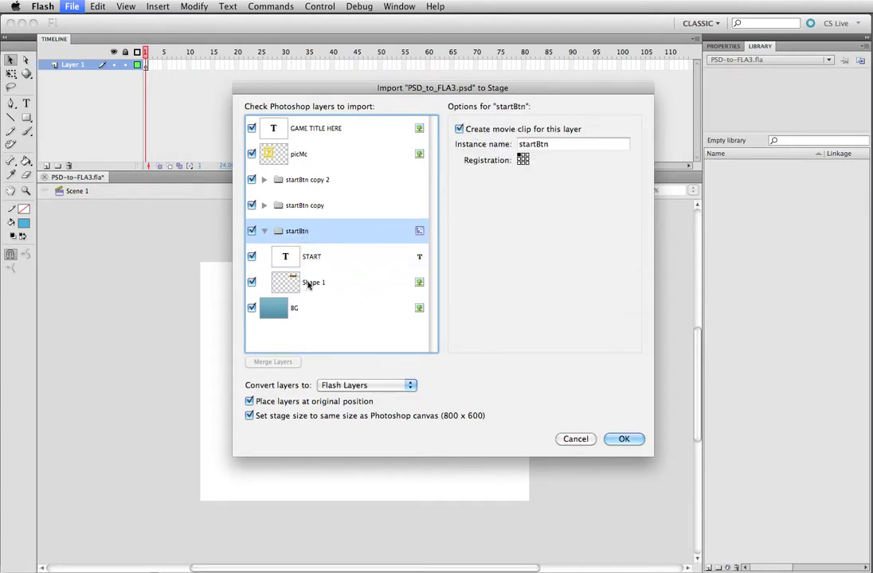
pyautogui.click(354, 254)
pyautogui.click(460, 166)
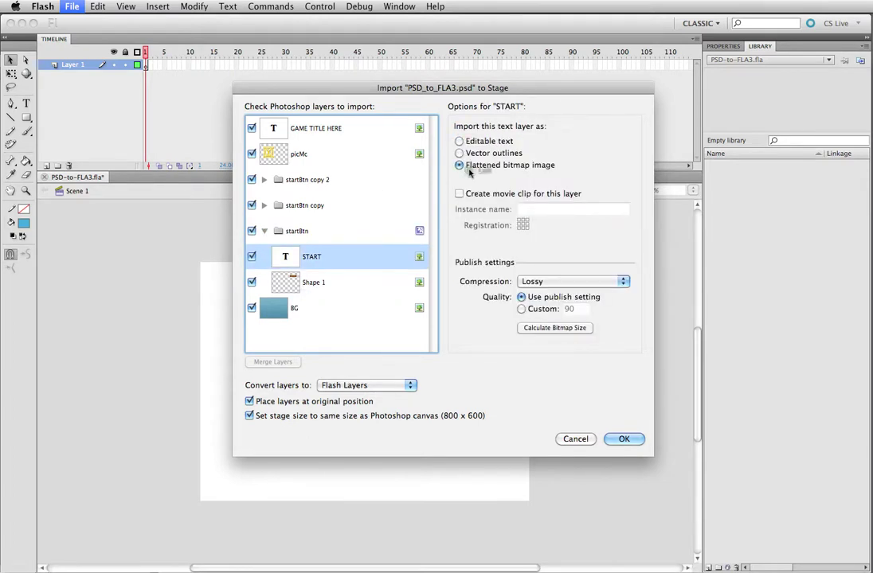
pyautogui.click(341, 285)
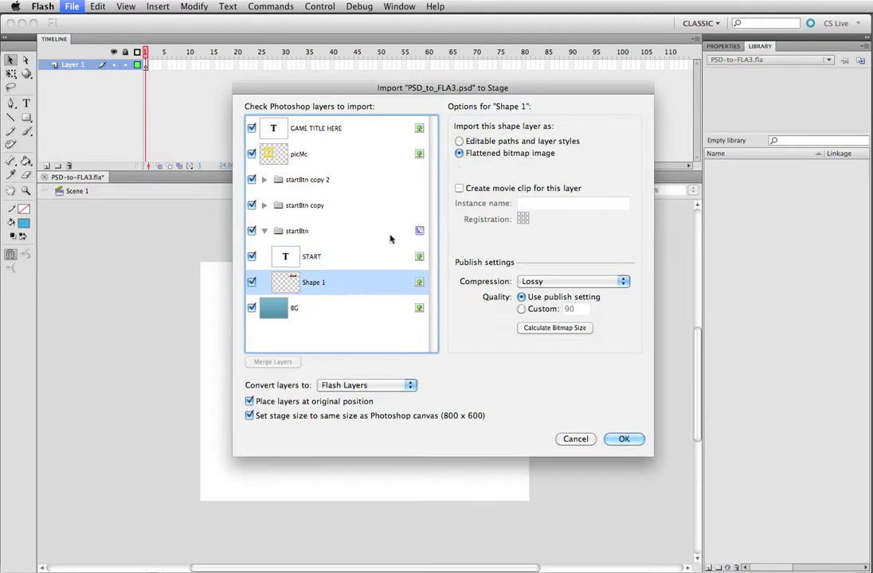
pyautogui.click(335, 231)
# Create a movie clip for the startBtn copy group and check the import options of its OPTIONS and Shape 1 layers
pyautogui.click(333, 206)
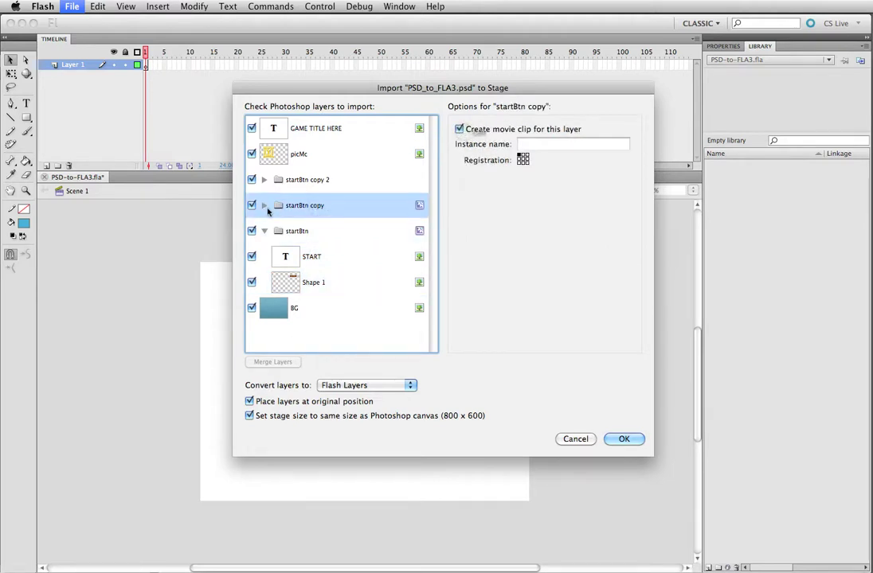
pyautogui.click(265, 205)
pyautogui.click(281, 229)
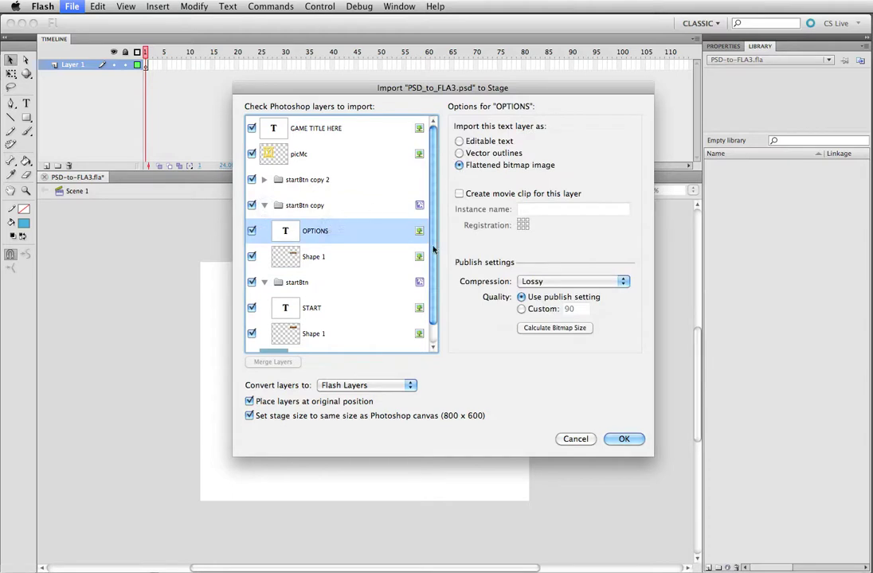
pyautogui.click(355, 255)
# Create a movie clip for the startBtn copy 2 group and check the import options of its CREDITS and Shape 1 layers
pyautogui.click(298, 180)
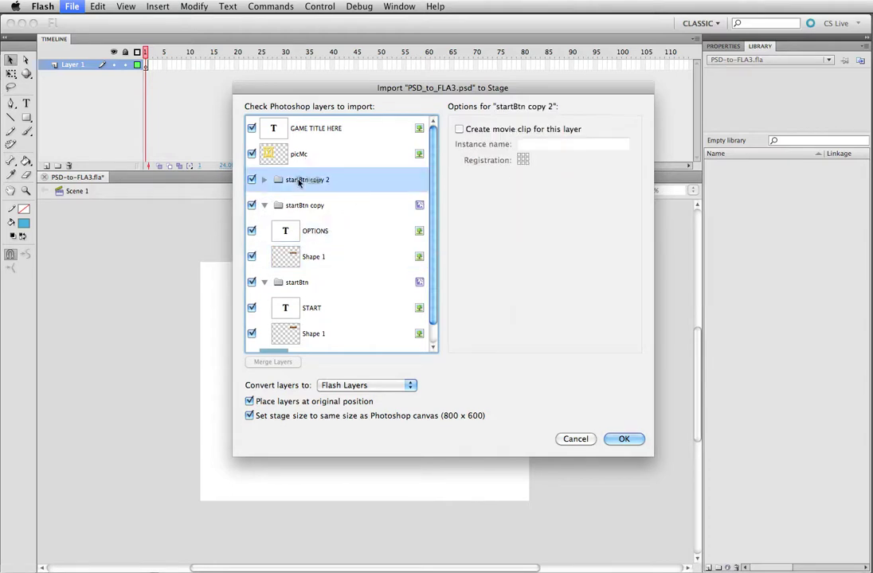
pyautogui.click(263, 180)
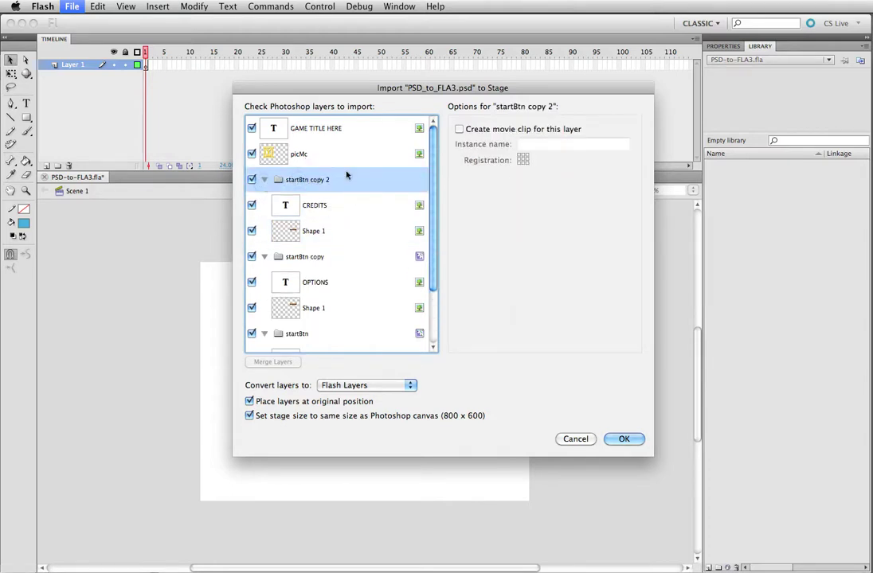
pyautogui.click(357, 202)
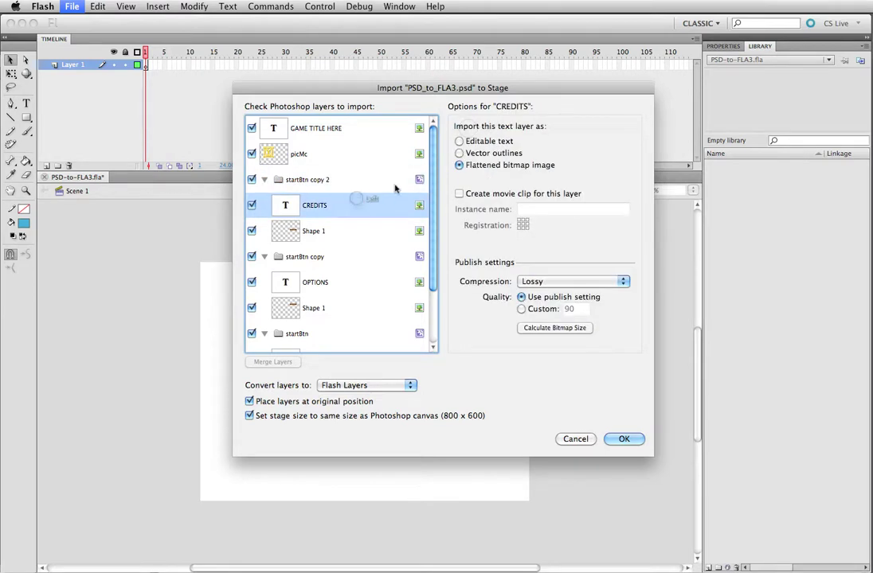
pyautogui.click(348, 238)
# Give the startBtn copy 2 group's movie clip the instance name creditsBtn
pyautogui.click(310, 181)
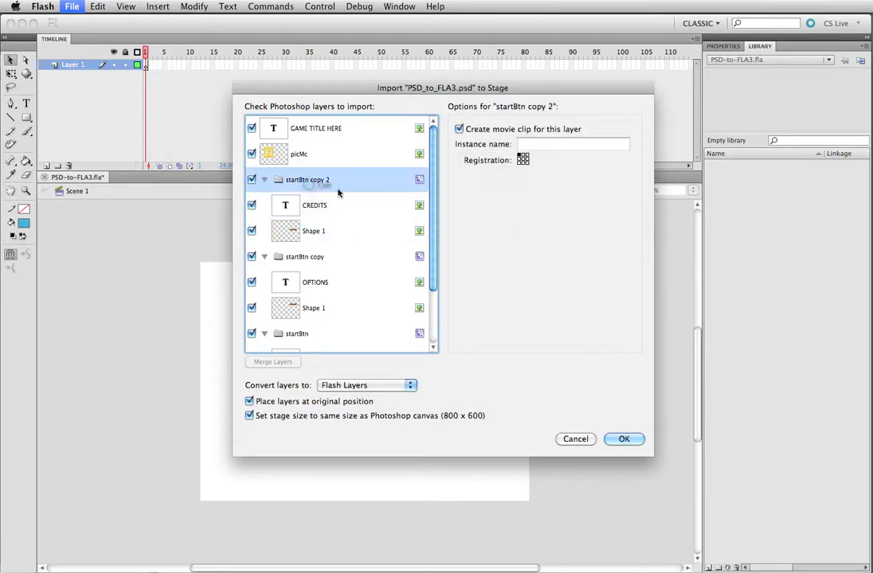
pyautogui.click(527, 141)
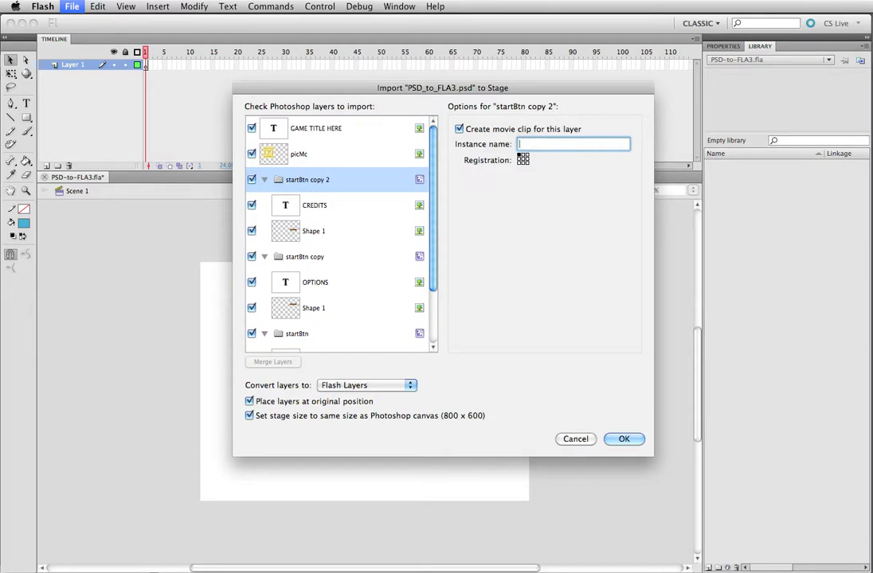
pyautogui.write('optionsBtn')
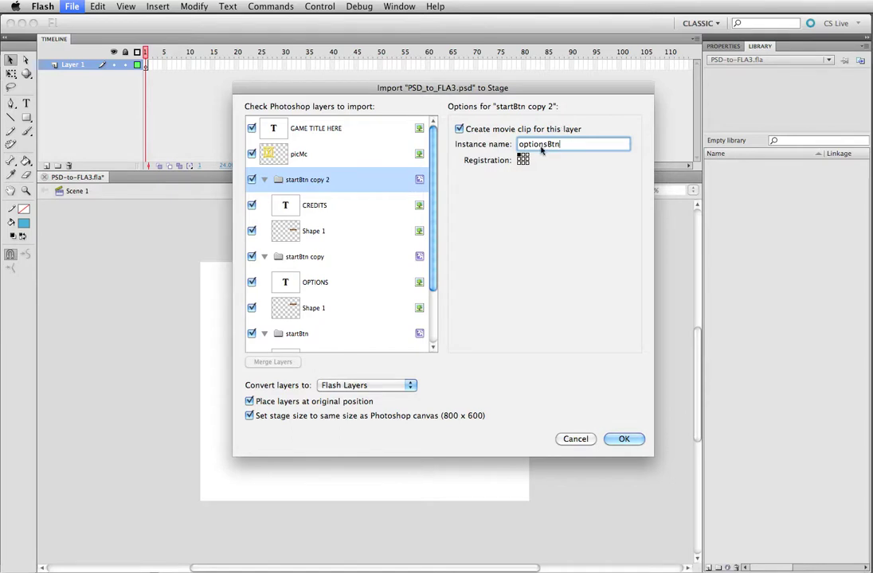
pyautogui.moveTo(547, 145); pyautogui.dragTo(492, 148)
pyautogui.write('c')
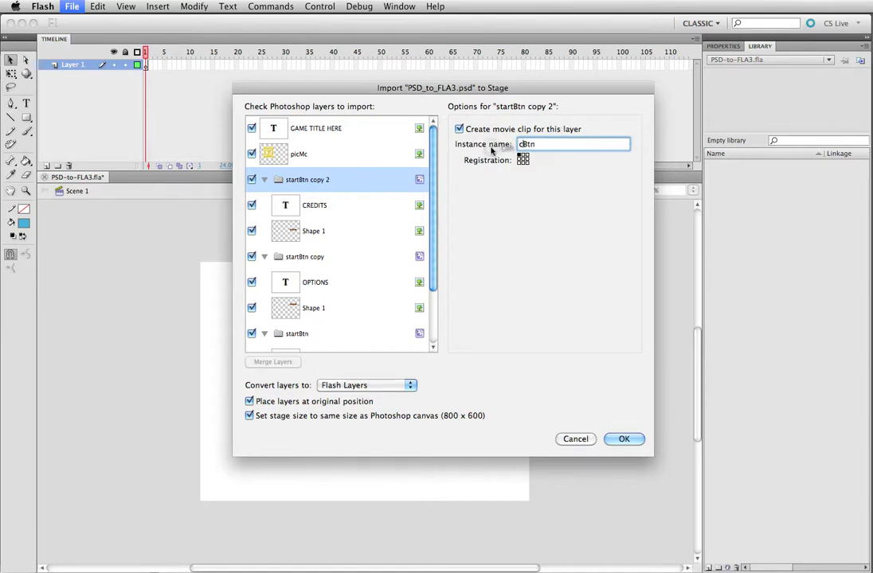
pyautogui.write('redits')
# Give the startBtn copy group's movie clip the instance name optionsBtn
pyautogui.click(345, 257)
pyautogui.click(549, 142)
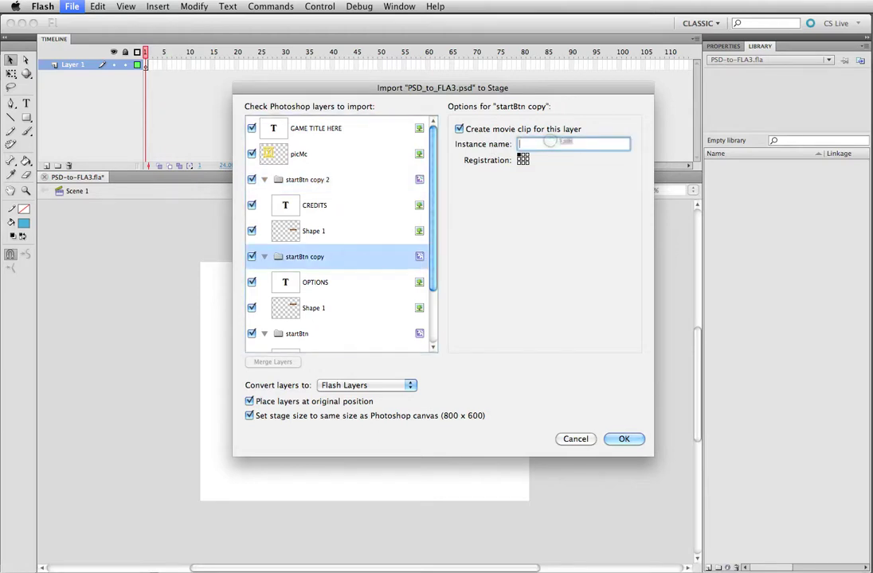
pyautogui.write('optionsBtn')
# Set the picMc layer to import as editable paths and layer styles, with the instance name picMc
pyautogui.click(327, 157)
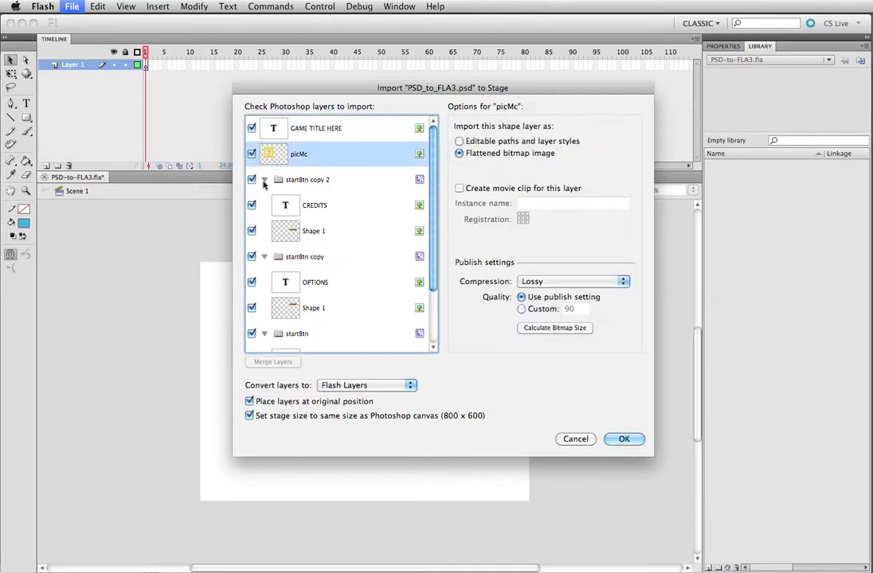
pyautogui.click(263, 188)
pyautogui.click(286, 152)
pyautogui.click(459, 142)
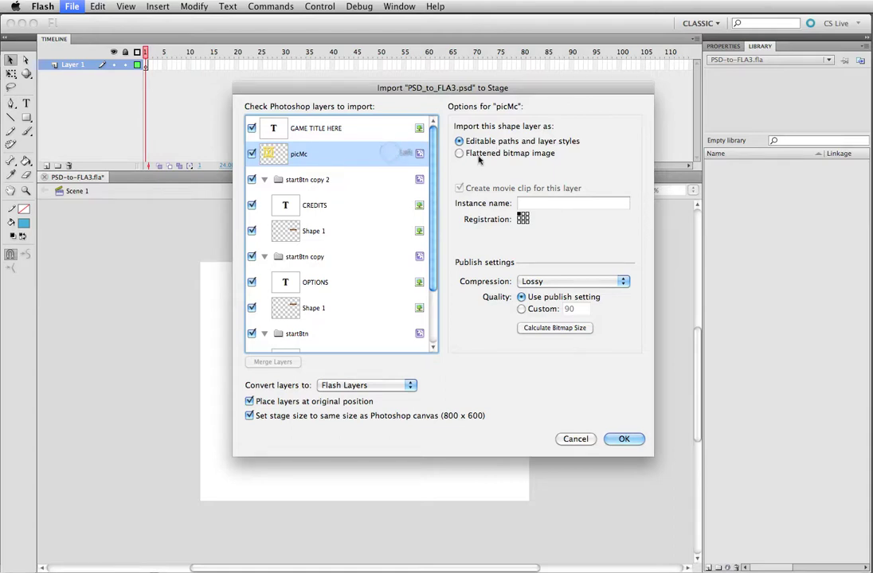
pyautogui.click(525, 203)
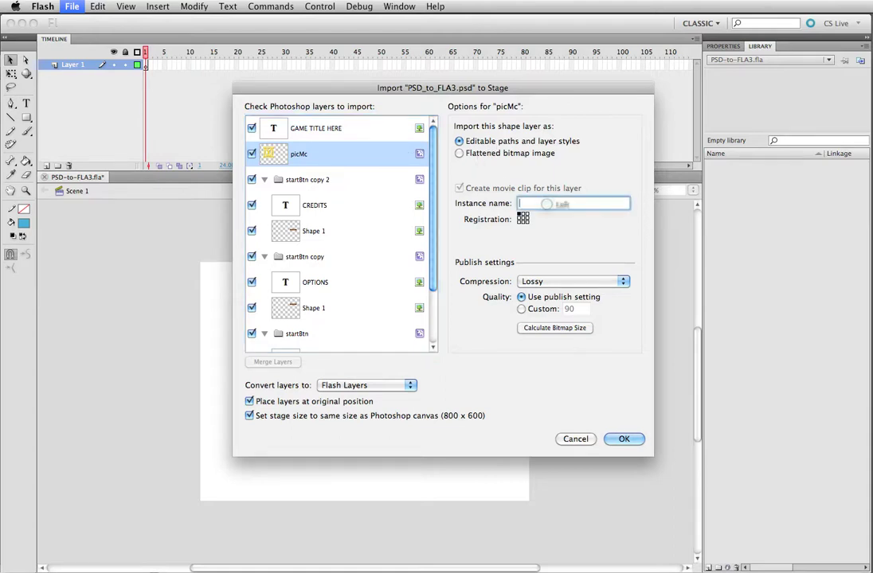
pyautogui.write('picMc')
# Set the GAME TITLE HERE layer to import as editable text in a movie clip named titleMc, and import the file to the stage
pyautogui.click(333, 129)
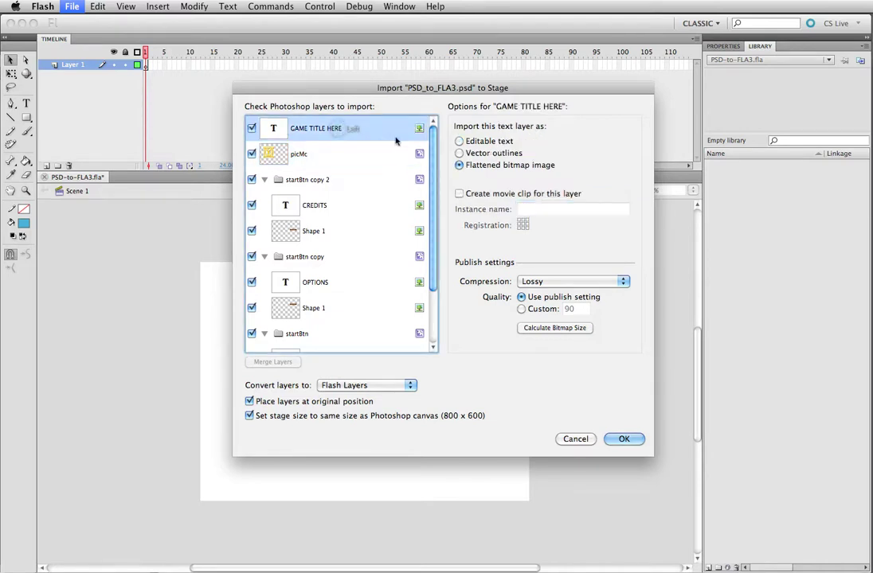
pyautogui.click(476, 142)
pyautogui.click(476, 194)
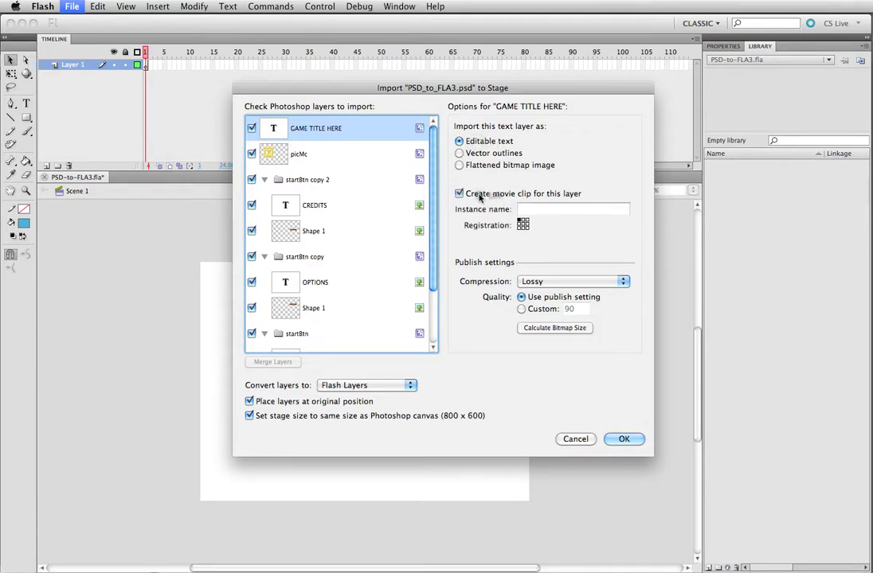
pyautogui.click(549, 210)
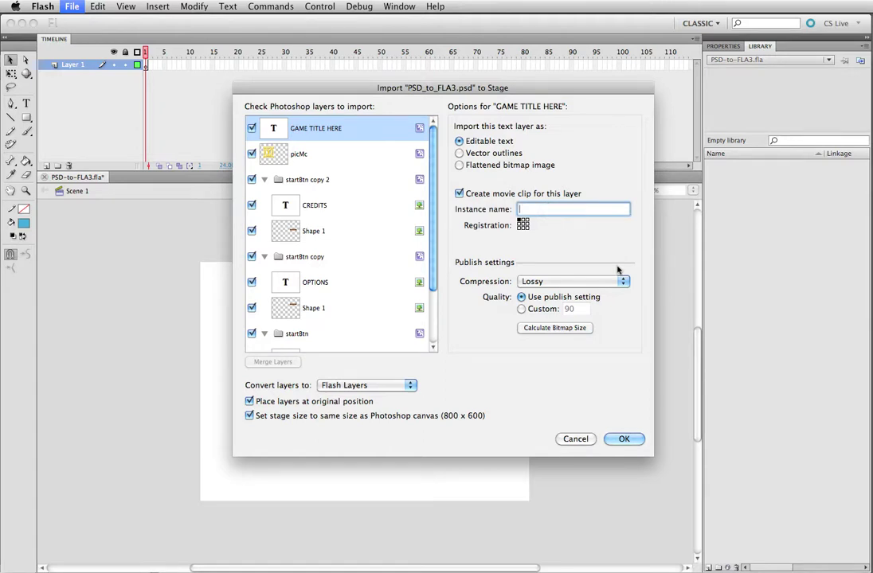
pyautogui.write('titleMc')
pyautogui.click(621, 440)
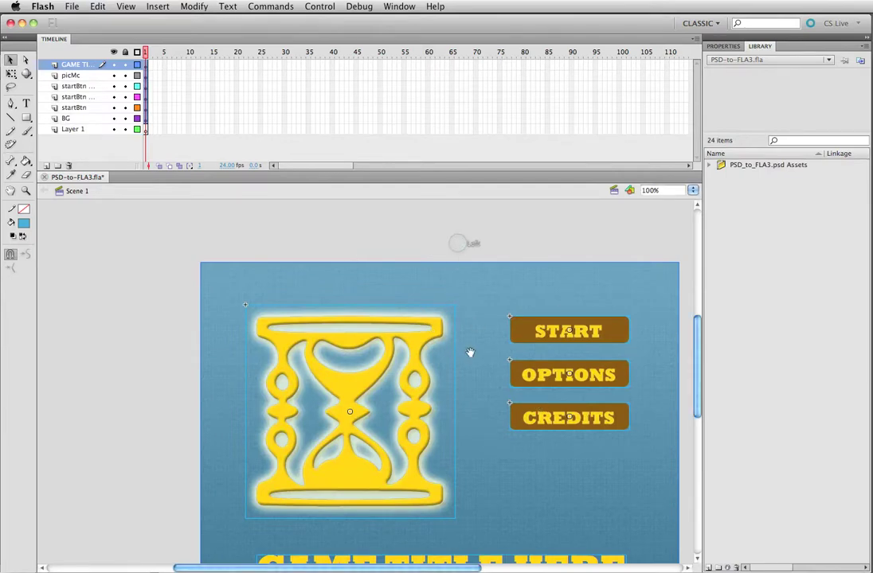
# Bring the whole imported menu into view and widen the timeline's layer name column to show the full names
pyautogui.moveTo(469, 353); pyautogui.dragTo(381, 288)
pyautogui.click(380, 287)
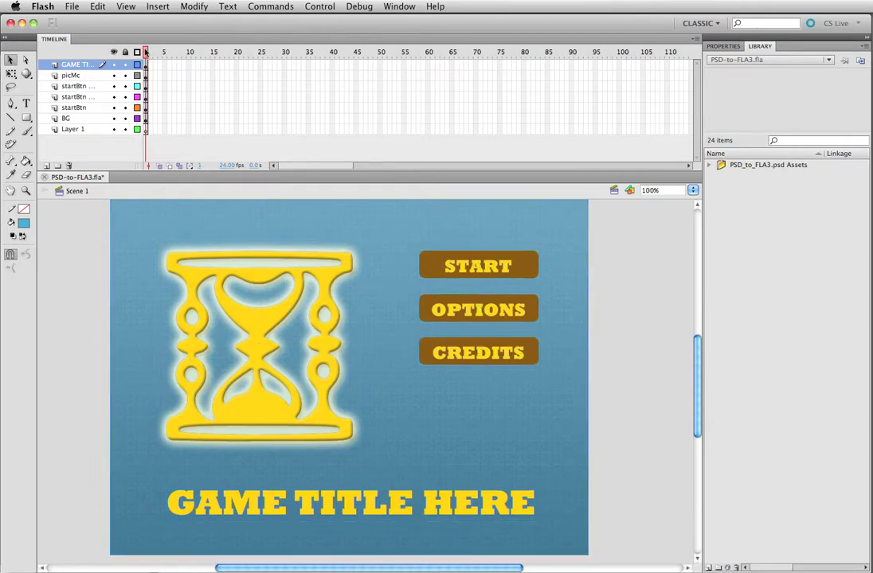
pyautogui.moveTo(140, 62); pyautogui.dragTo(199, 62)
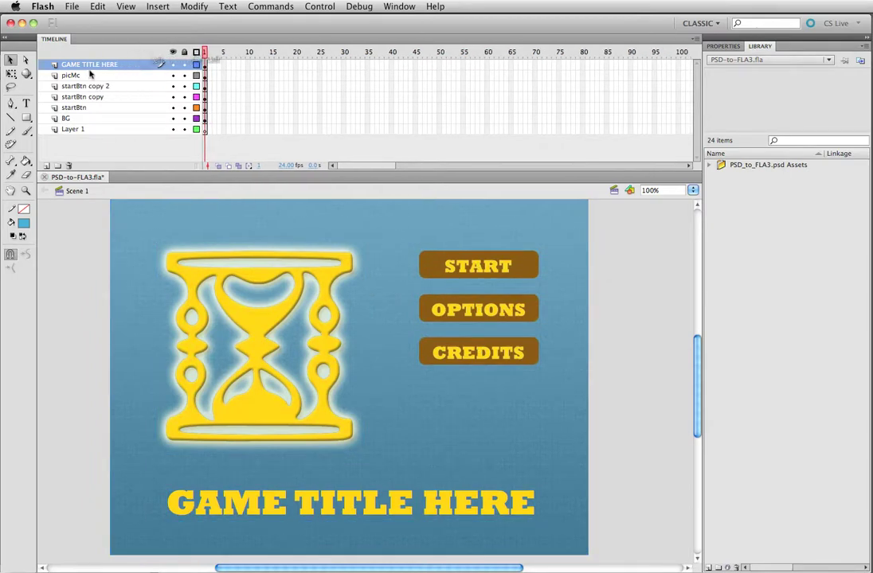
# Hide and show each imported layer in turn, from BG up to GAME TITLE HERE, to check its artwork on the stage
pyautogui.click(88, 130)
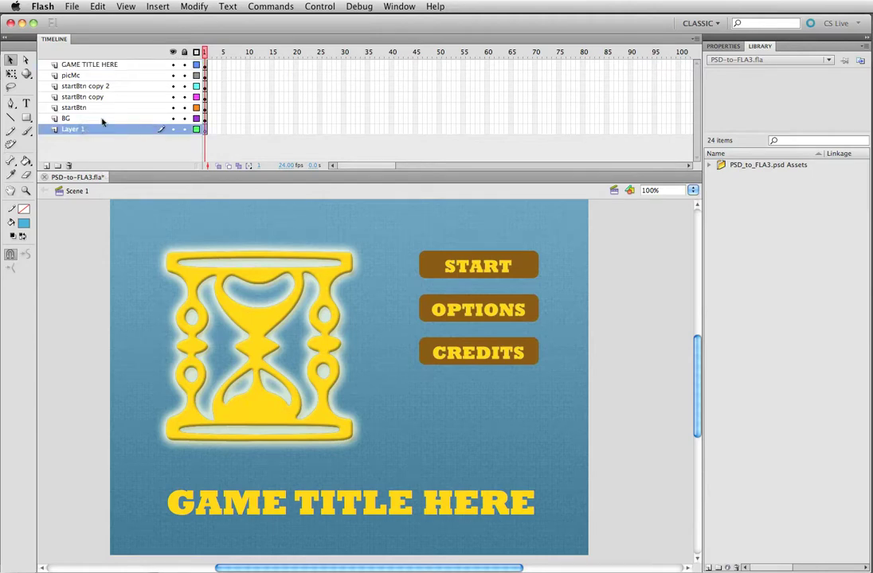
pyautogui.click(165, 118)
pyautogui.click(172, 118)
pyautogui.click(172, 118)
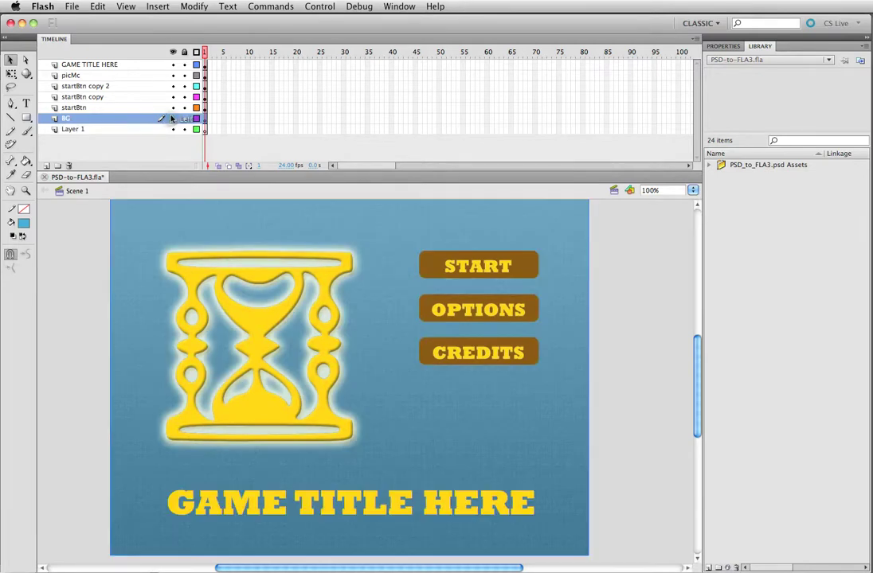
pyautogui.click(172, 107)
pyautogui.click(173, 108)
pyautogui.click(173, 97)
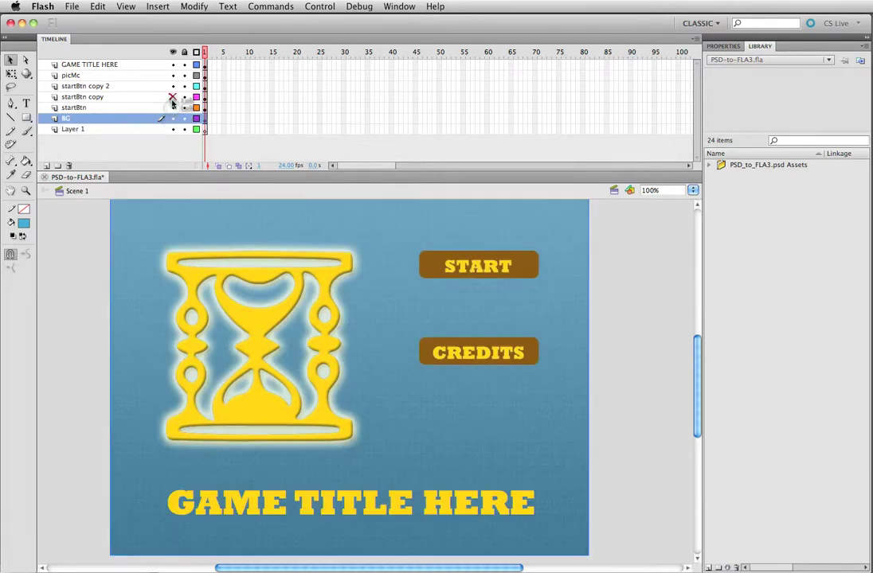
pyautogui.click(173, 97)
pyautogui.click(172, 89)
pyautogui.click(172, 89)
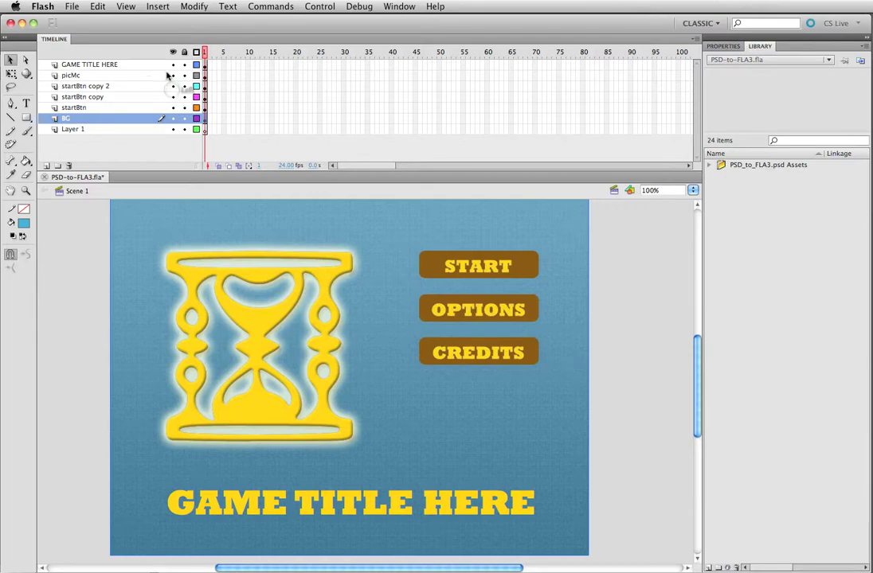
pyautogui.click(171, 75)
pyautogui.click(171, 75)
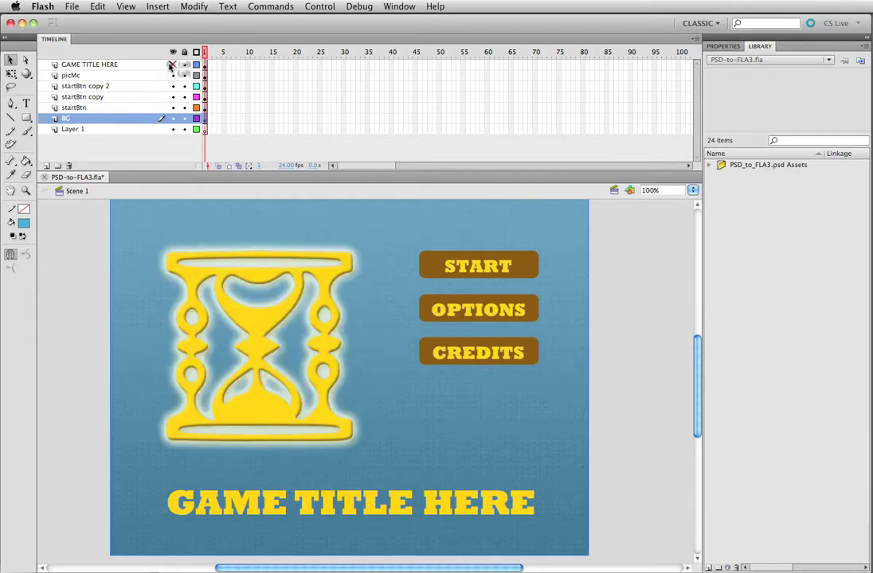
pyautogui.click(171, 65)
pyautogui.click(171, 65)
# Hide the BG layer to view the other artwork without it, toggle the startBtn layer, and show BG again
pyautogui.click(172, 118)
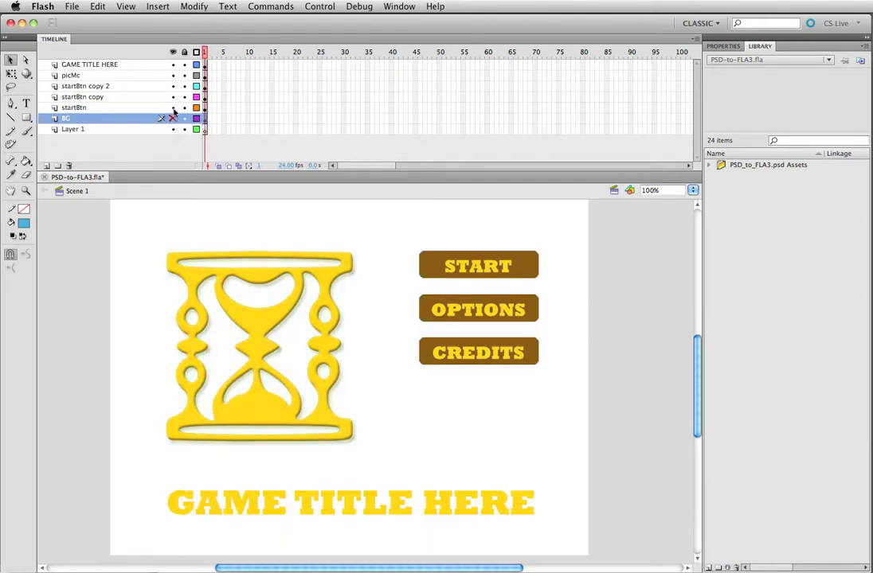
pyautogui.click(172, 107)
pyautogui.click(172, 108)
pyautogui.click(172, 119)
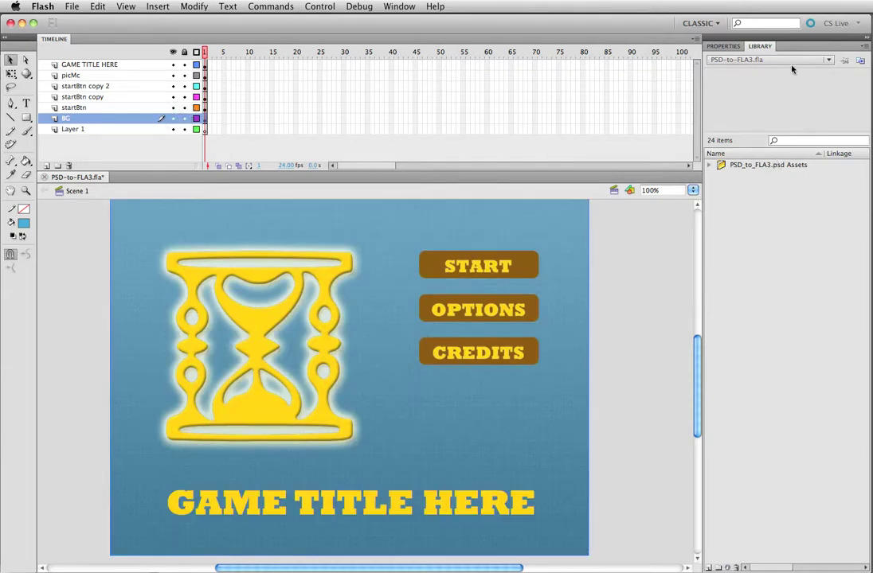
# Expand the PSD_to_FLA3.psd Assets folder and its three button subfolders in the library, and preview the imported movie clip symbols
pyautogui.click(708, 165)
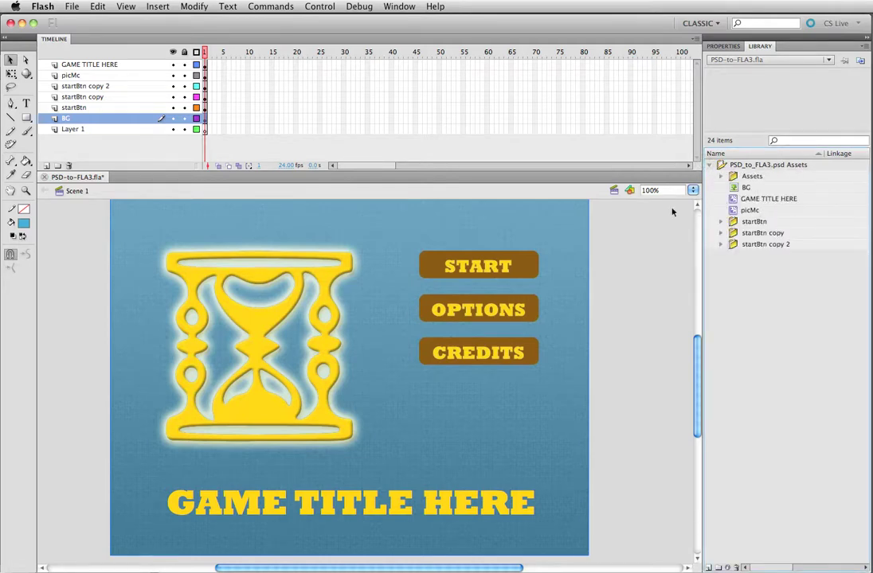
pyautogui.click(720, 222)
pyautogui.click(765, 256)
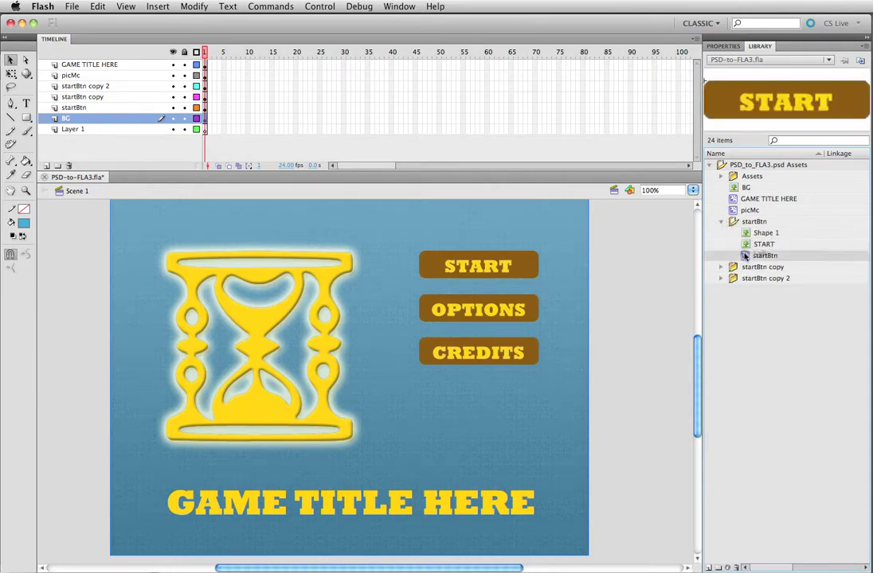
pyautogui.click(731, 210)
pyautogui.click(731, 198)
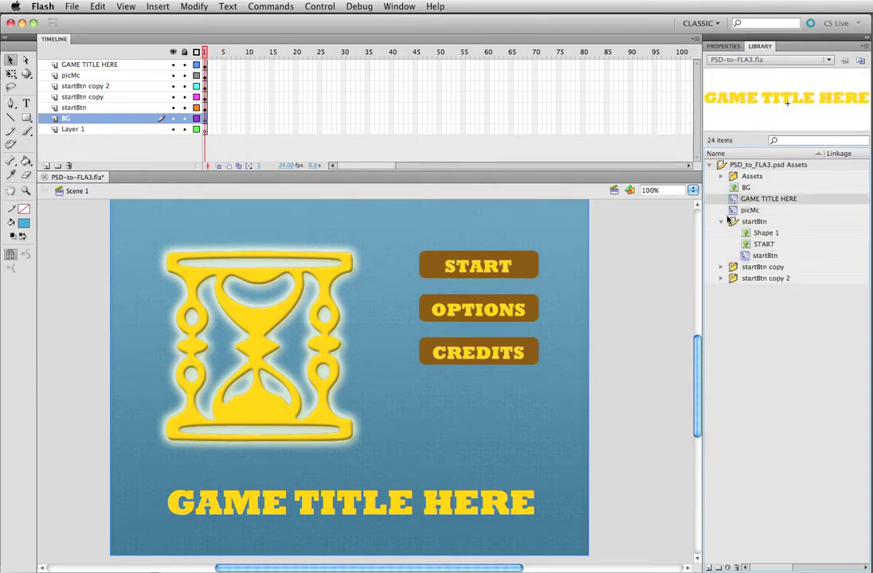
pyautogui.click(719, 267)
pyautogui.click(766, 301)
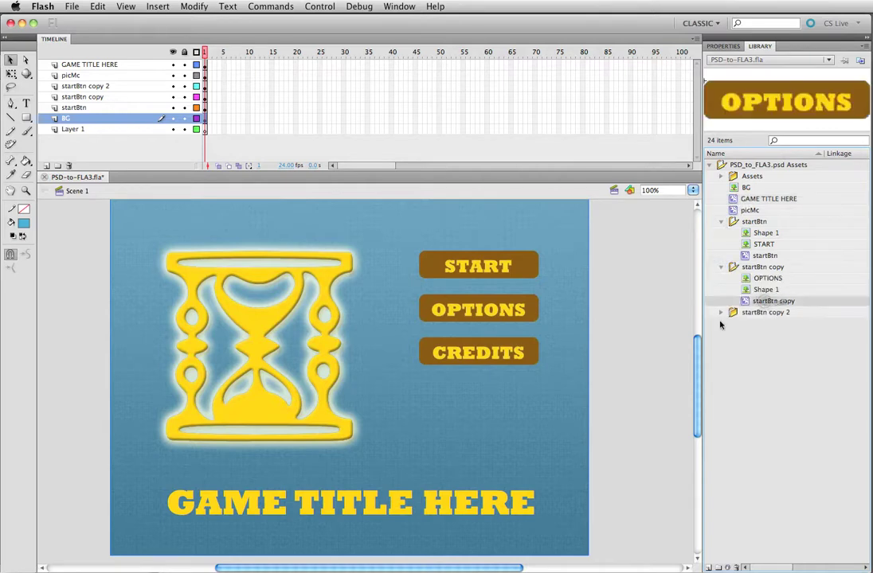
pyautogui.click(720, 312)
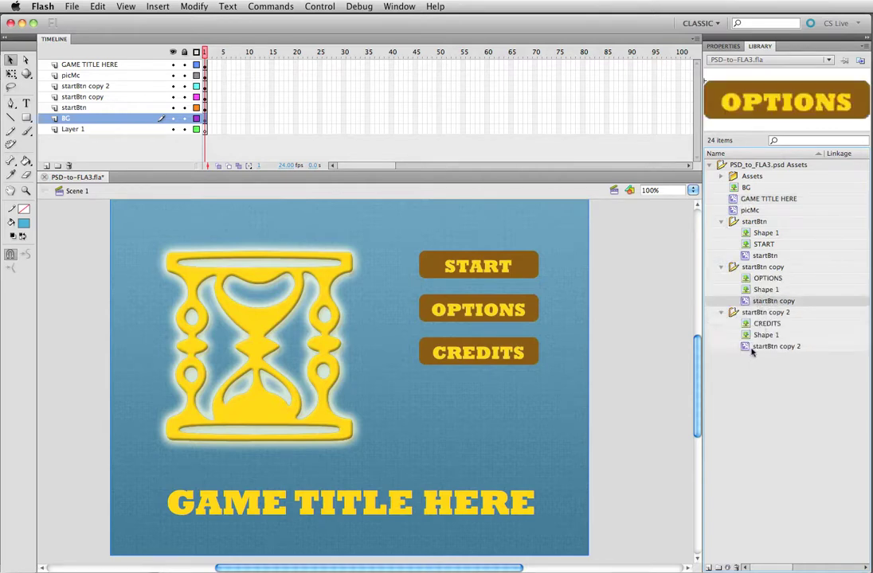
pyautogui.click(752, 348)
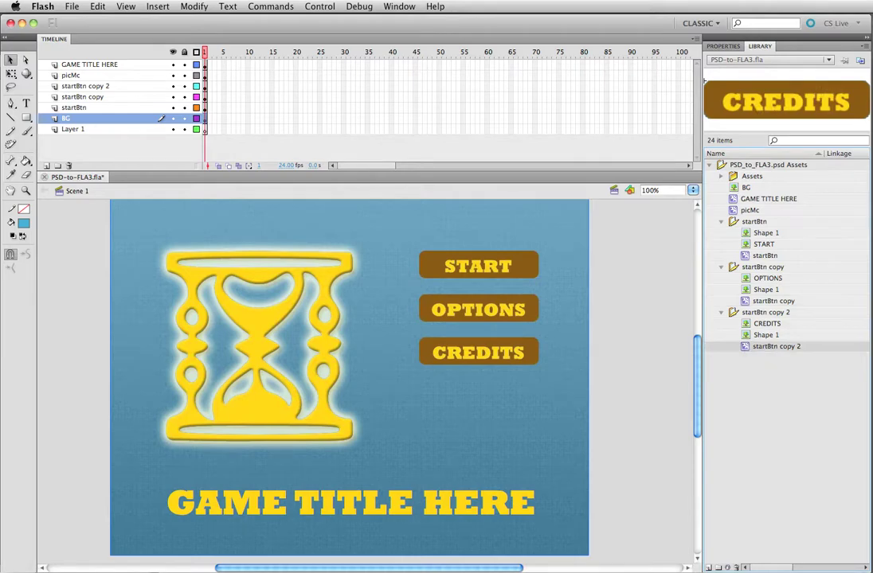
# Switch to Photoshop to check the startBtn copy 2 group in the source file, and return to the library in Flash
pyautogui.press('super+Tab')
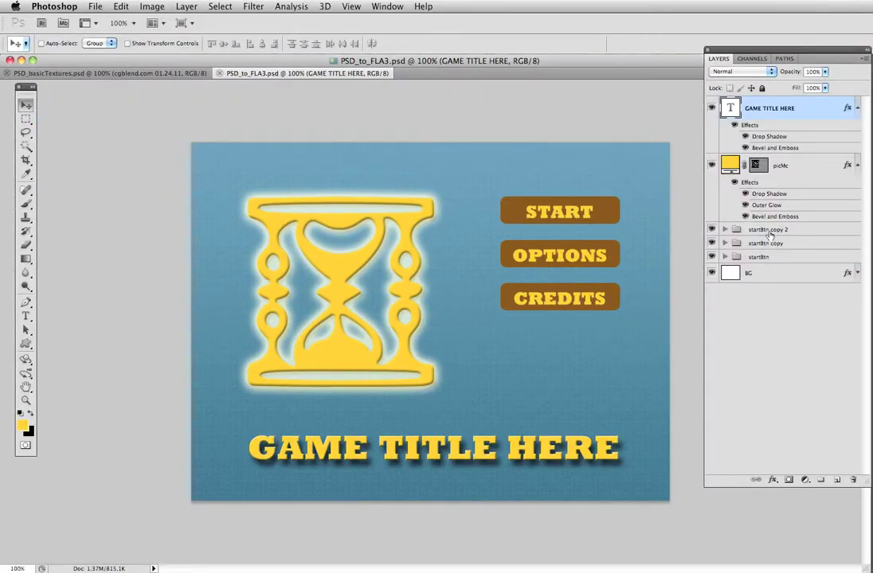
pyautogui.click(756, 229)
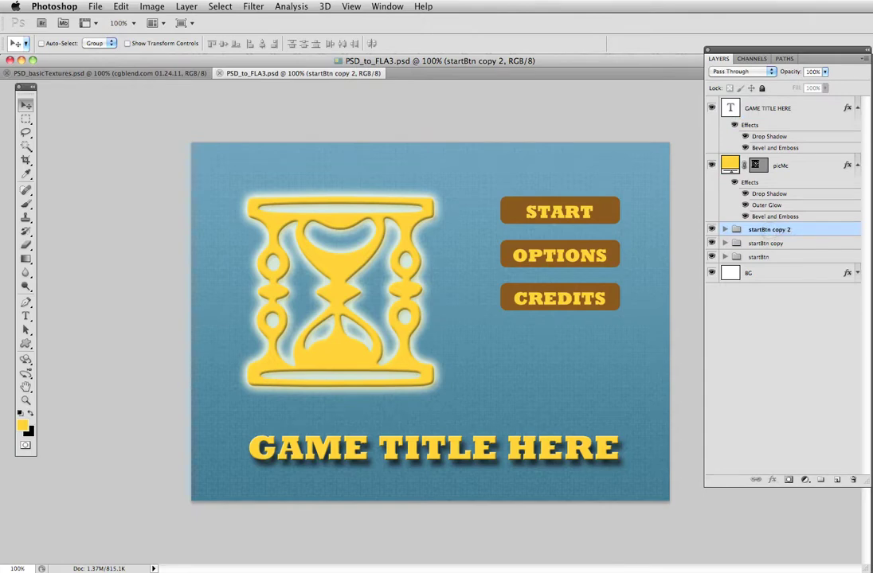
pyautogui.press('super+Tab')
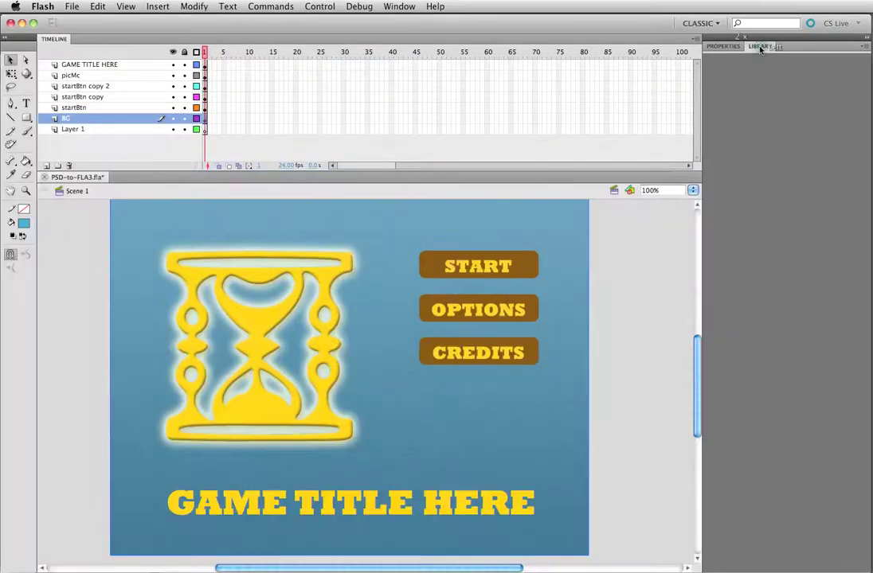
pyautogui.click(759, 46)
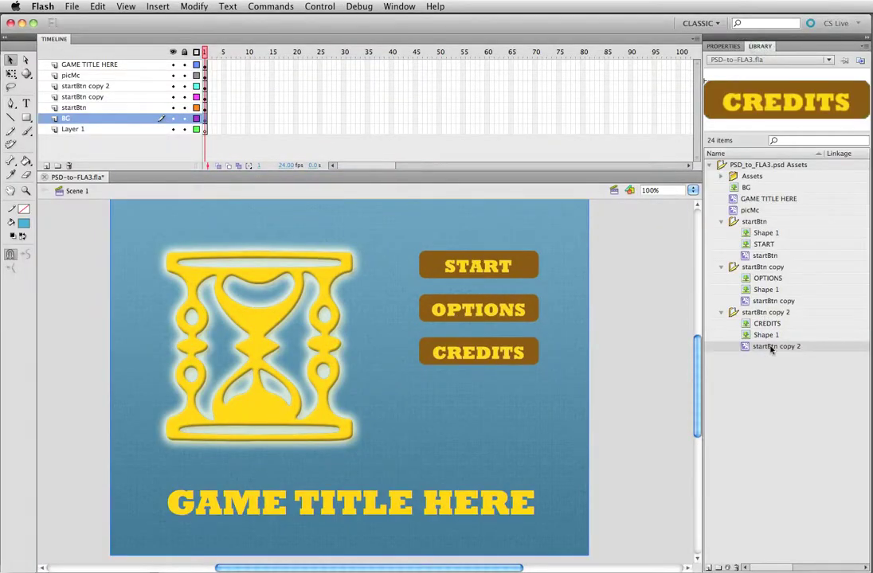
# Rename the startBtn copy movie clip symbol in the library as optionsBtn
pyautogui.click(770, 301)
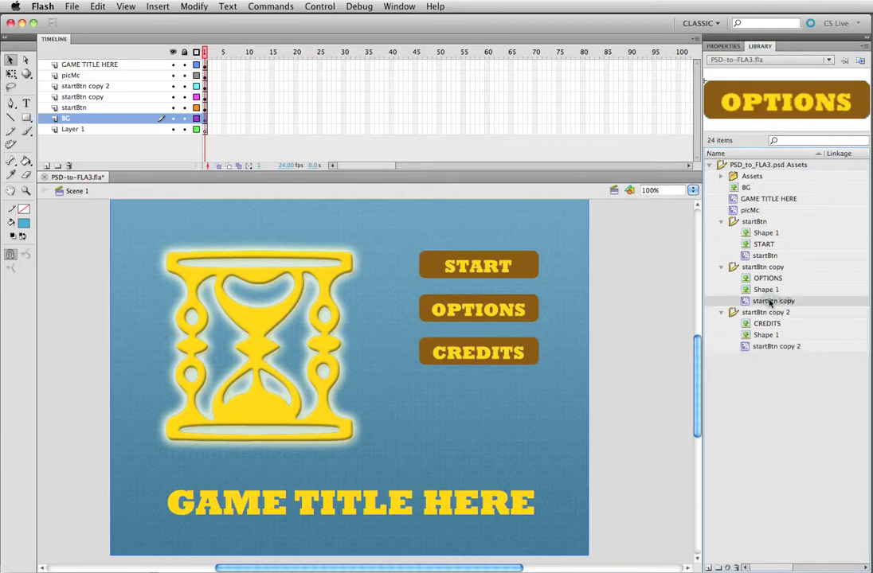
pyautogui.rightClick(770, 301)
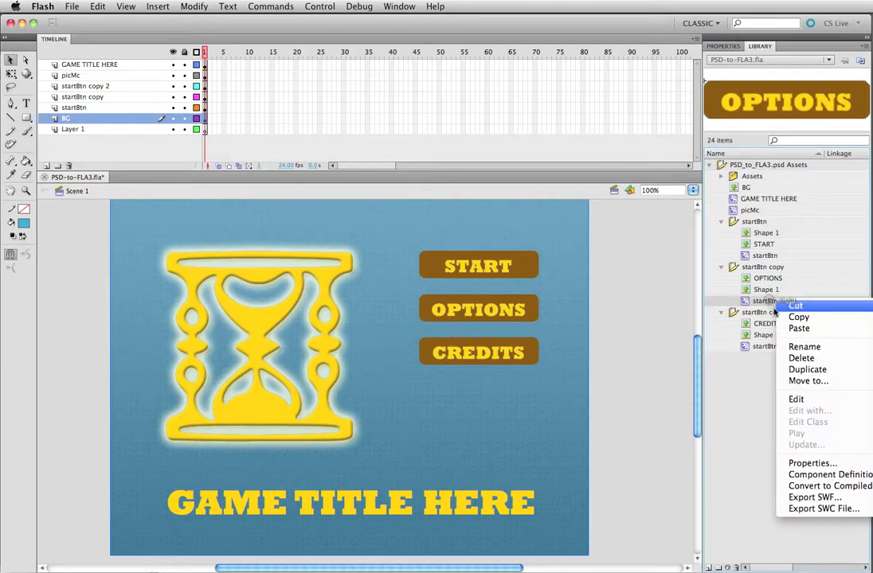
pyautogui.click(793, 350)
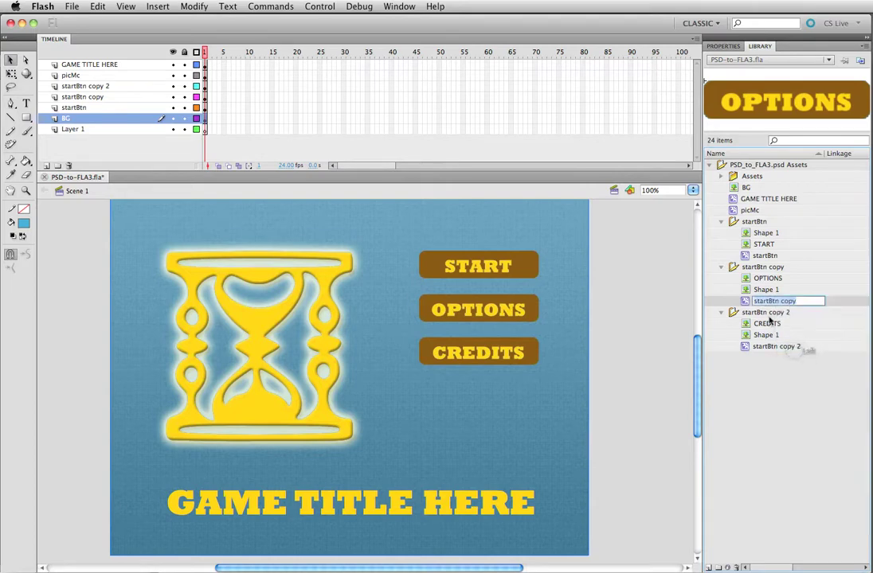
pyautogui.write('optionsBtn')
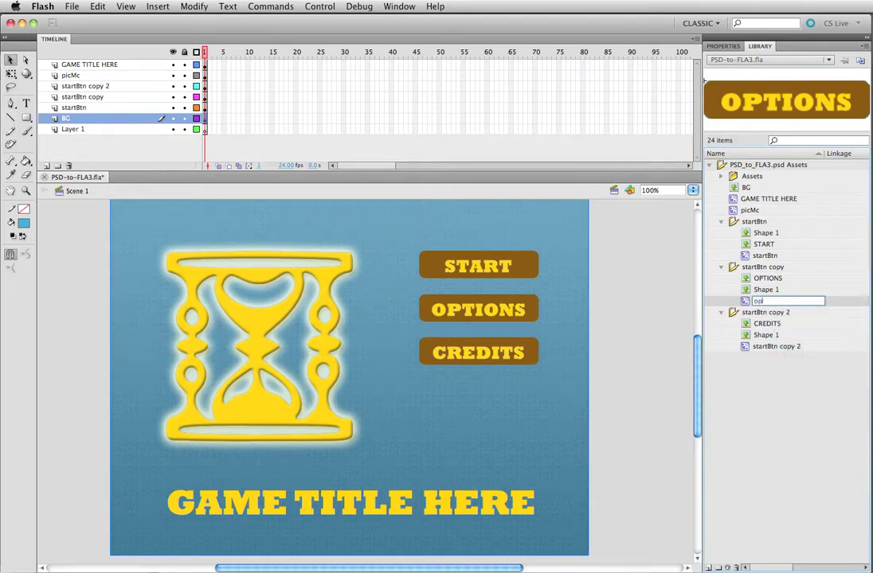
# Rename the startBtn copy 2 movie clip symbol in the library as creditsBtn
pyautogui.click(769, 347)
pyautogui.rightClick(772, 348)
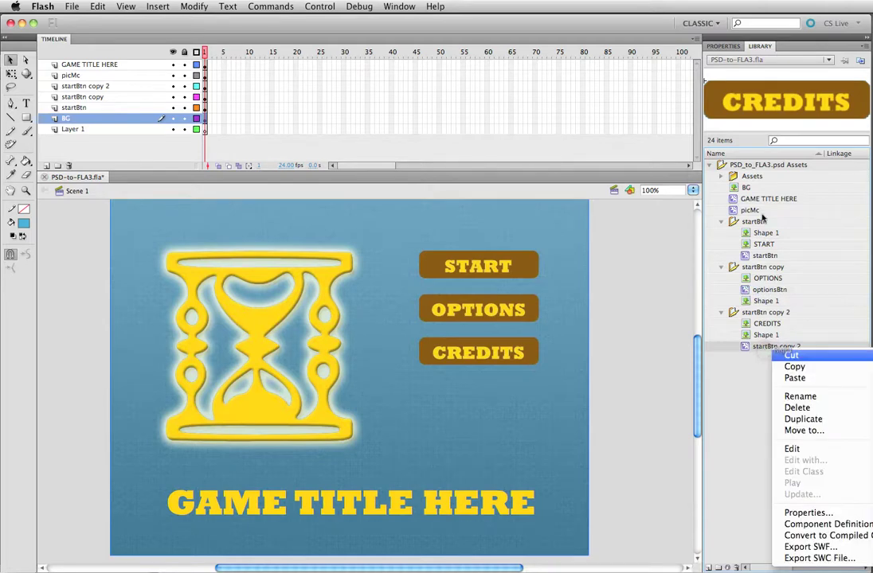
pyautogui.click(796, 396)
pyautogui.write('cre')
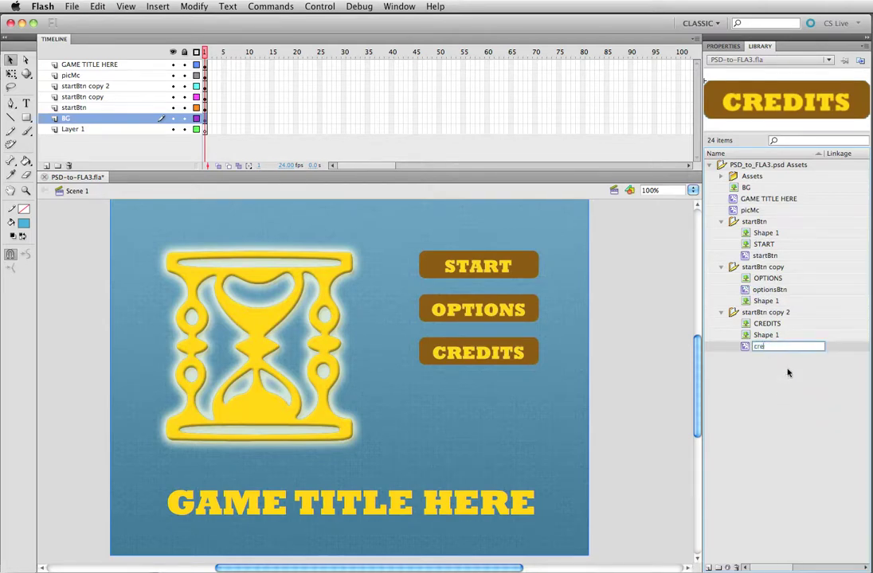
pyautogui.write('ditsBtn')
pyautogui.press('Return')
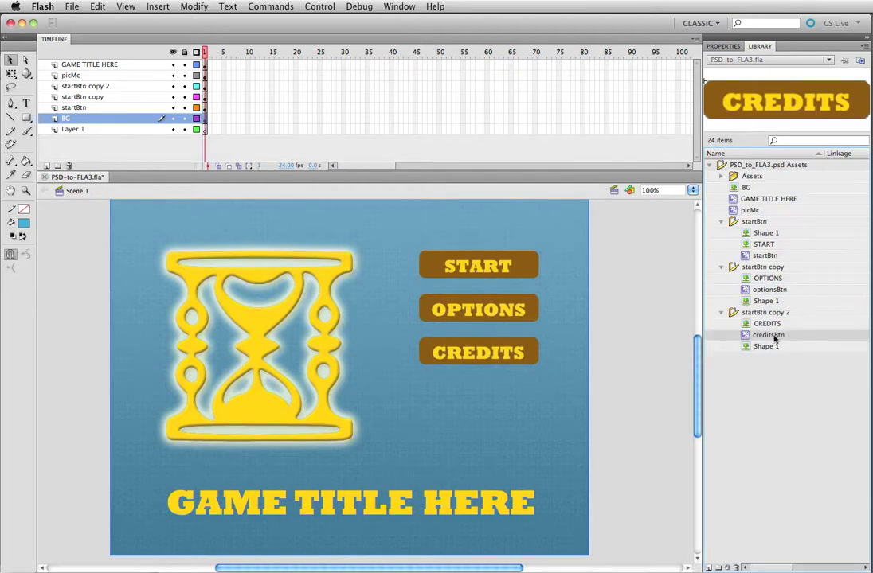